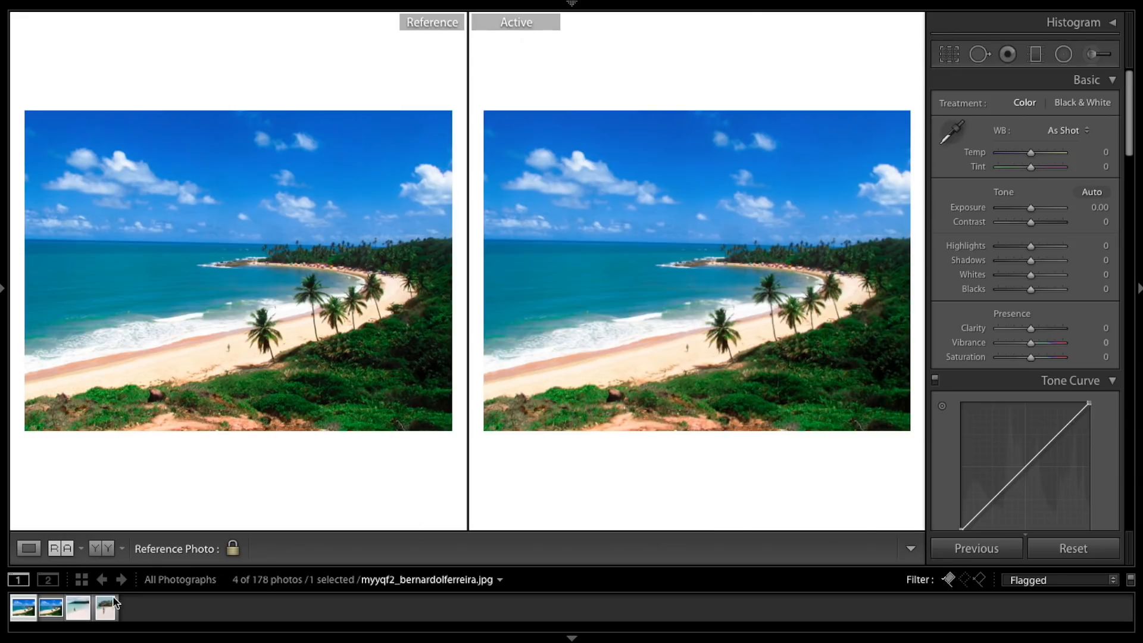
# - Set the photo of the woman walking on the palm-lined beach as the reference photo
pyautogui.moveTo(108, 608); pyautogui.dragTo(268, 419)
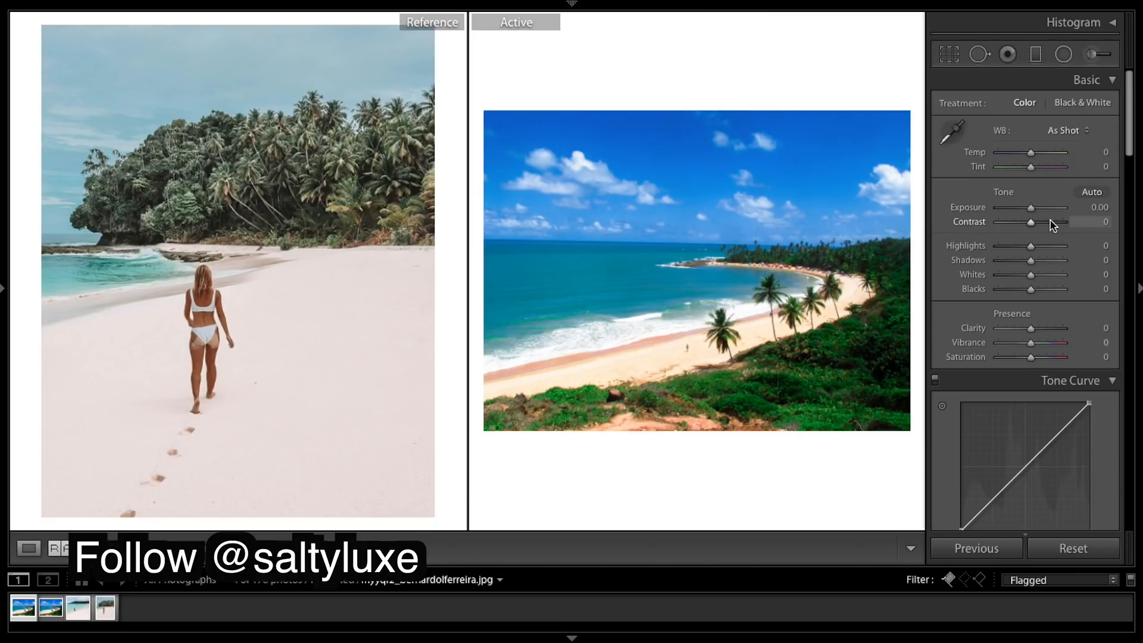
# - Set the active photo's Contrast to +86, Highlights −50, Shadows +70, Whites −90, Blacks +51, Clarity −10 and Saturation −37
pyautogui.moveTo(1050, 223); pyautogui.dragTo(1055, 262)
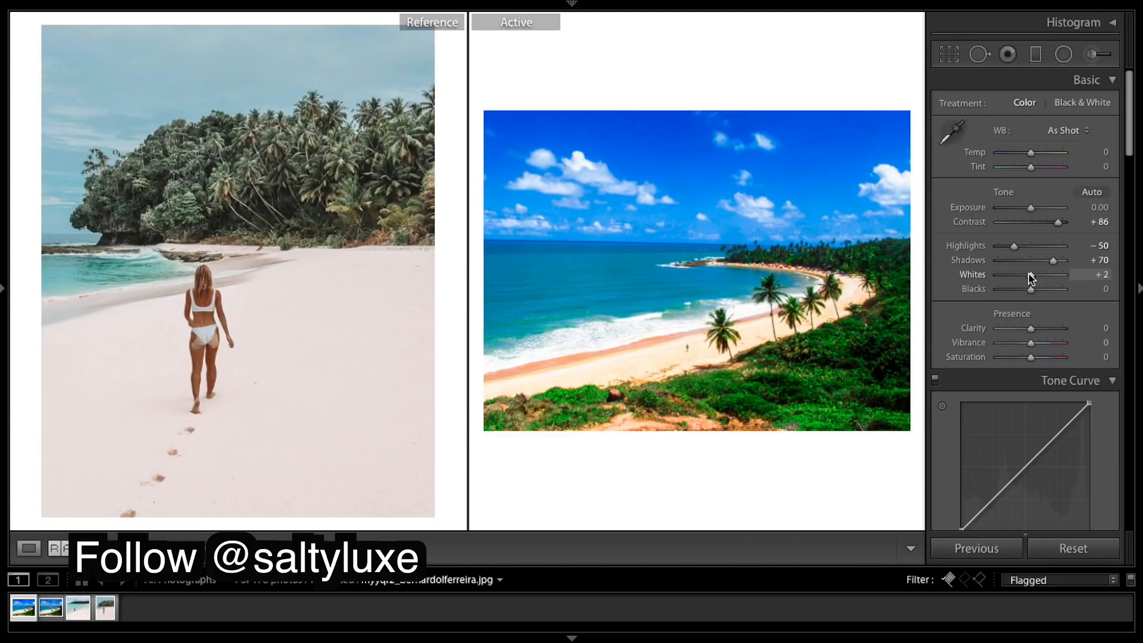
pyautogui.moveTo(1032, 277); pyautogui.dragTo(1027, 329)
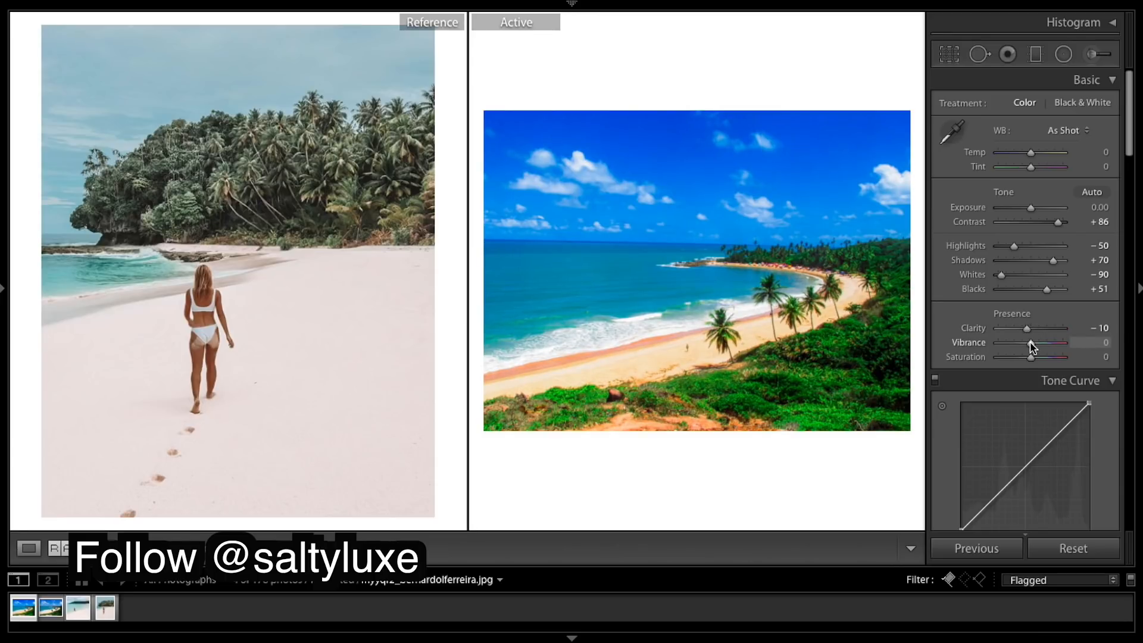
pyautogui.moveTo(1029, 356); pyautogui.dragTo(1018, 360)
# - Shape a faded RGB point curve with a lifted black point, added shadow, midtone and highlight points, and a lowered white point
pyautogui.scroll(-5, 1019, 360)
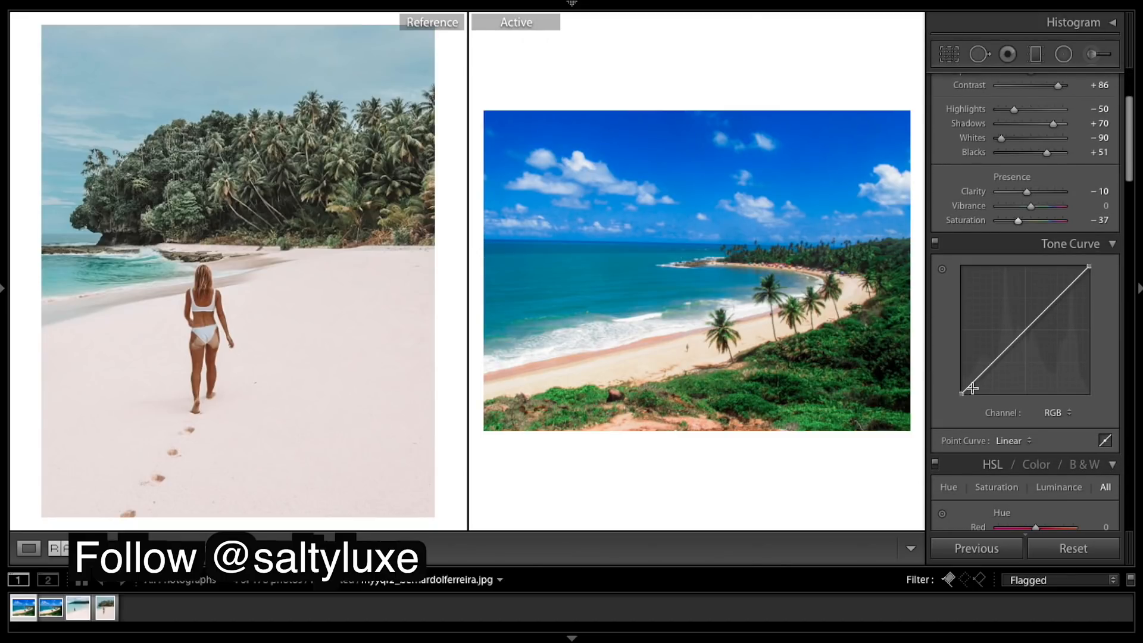
pyautogui.moveTo(962, 393); pyautogui.dragTo(1011, 352)
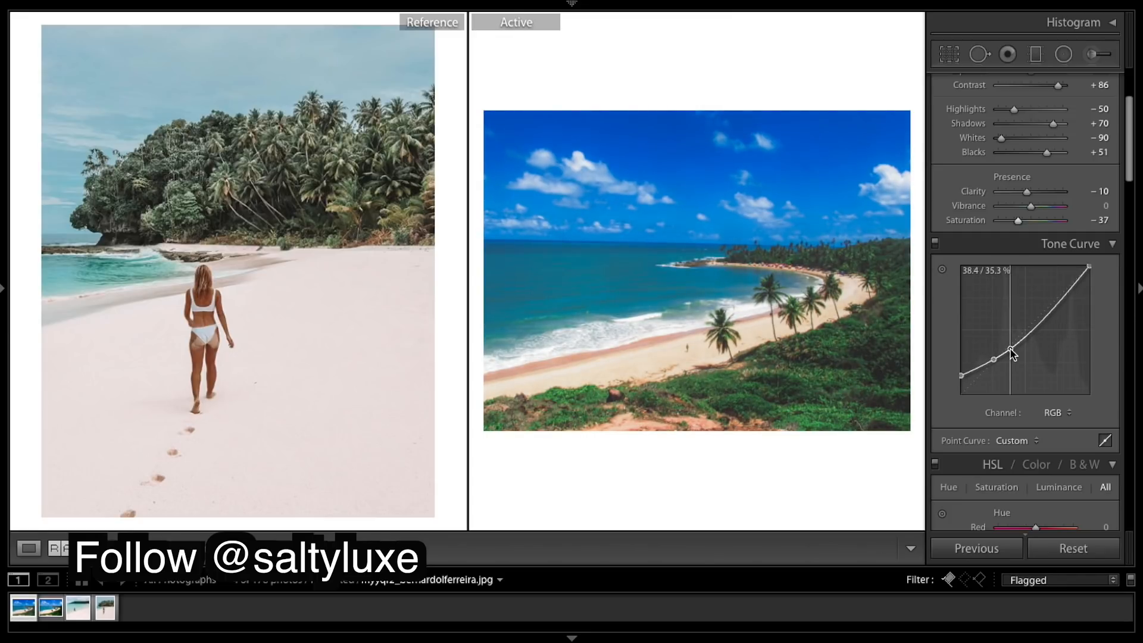
pyautogui.click(1058, 305)
pyautogui.moveTo(1059, 304); pyautogui.dragTo(1061, 306)
pyautogui.moveTo(1089, 268); pyautogui.dragTo(1103, 277)
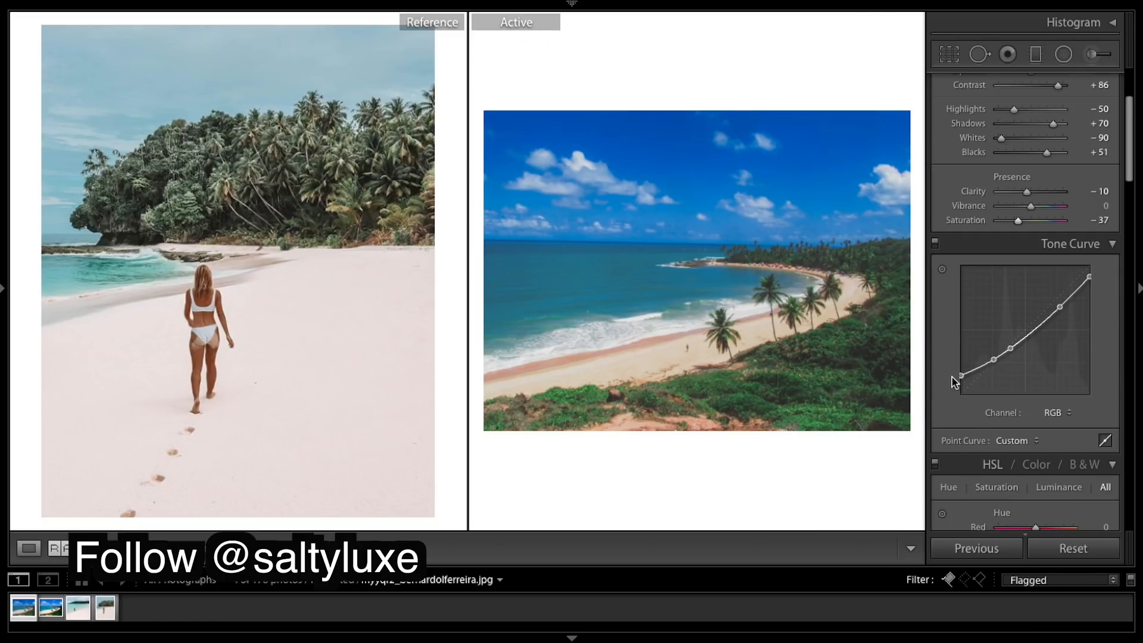
pyautogui.click(1009, 348)
# - Set the HSL hues to Orange +6, Yellow +3, Green −65, Aqua +18 and Blue −66
pyautogui.scroll(-6, 1124, 344)
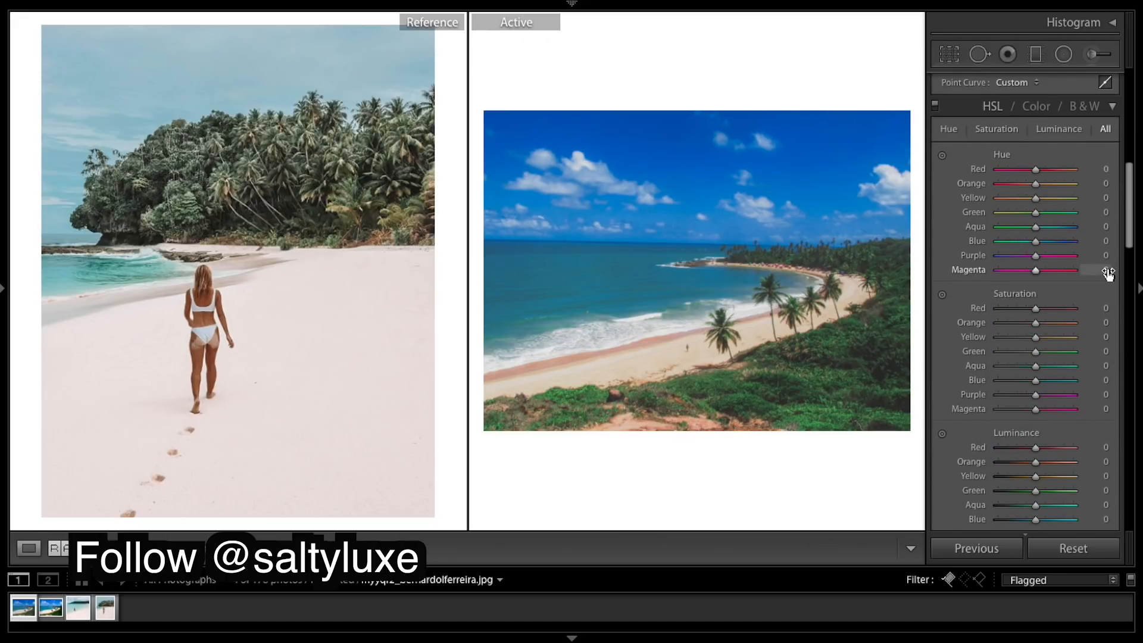
pyautogui.scroll(-2, 1109, 269)
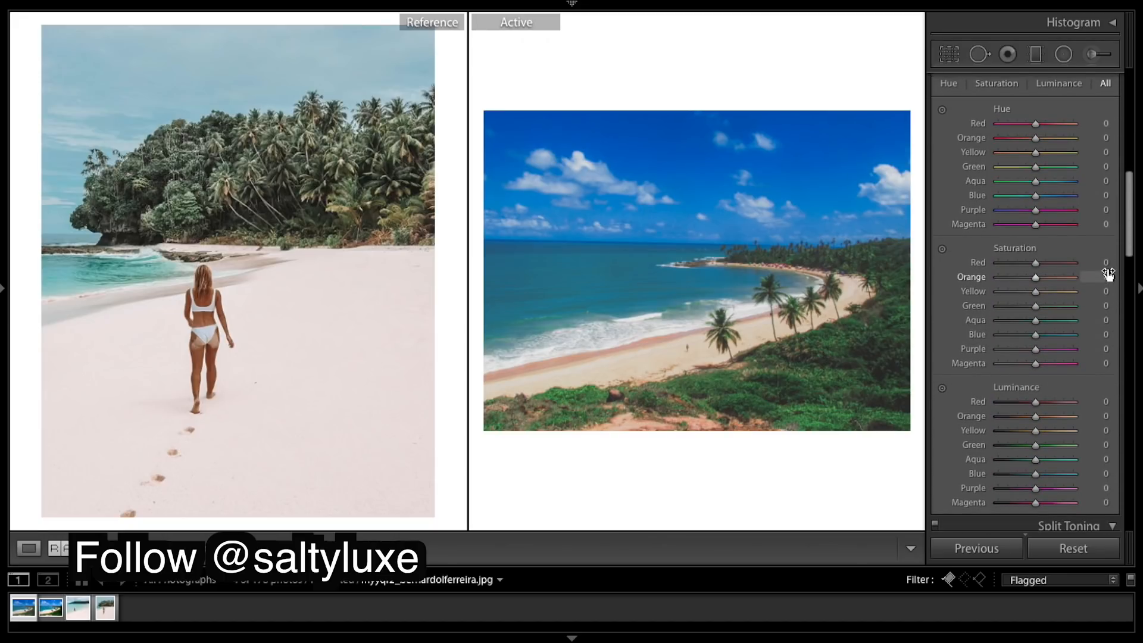
pyautogui.moveTo(1035, 138); pyautogui.dragTo(1037, 152)
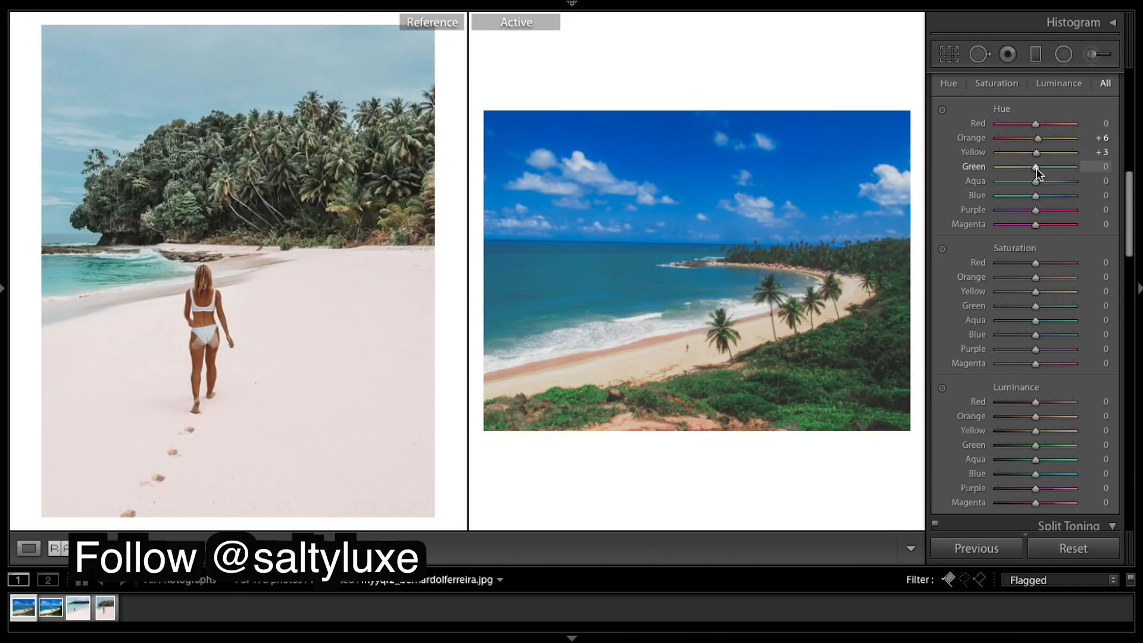
pyautogui.moveTo(1036, 169); pyautogui.dragTo(1014, 175)
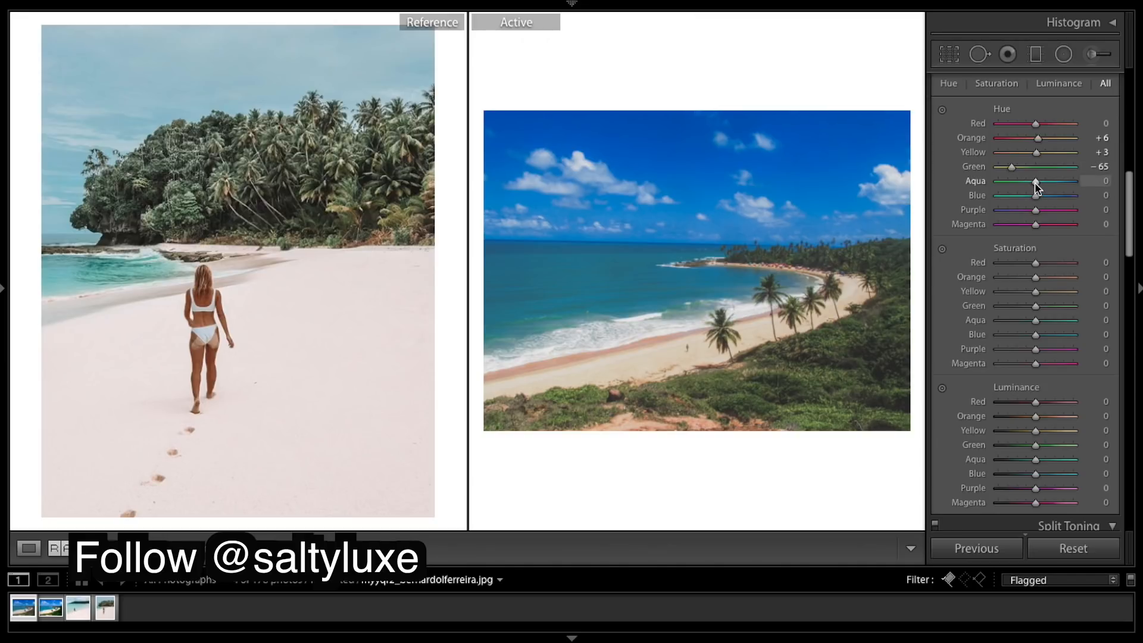
pyautogui.moveTo(1037, 182)
pyautogui.mouseDown()
pyautogui.moveTo(1022, 185)
pyautogui.moveTo(1044, 194)
pyautogui.mouseUp()
pyautogui.moveTo(1037, 200); pyautogui.dragTo(1013, 206)
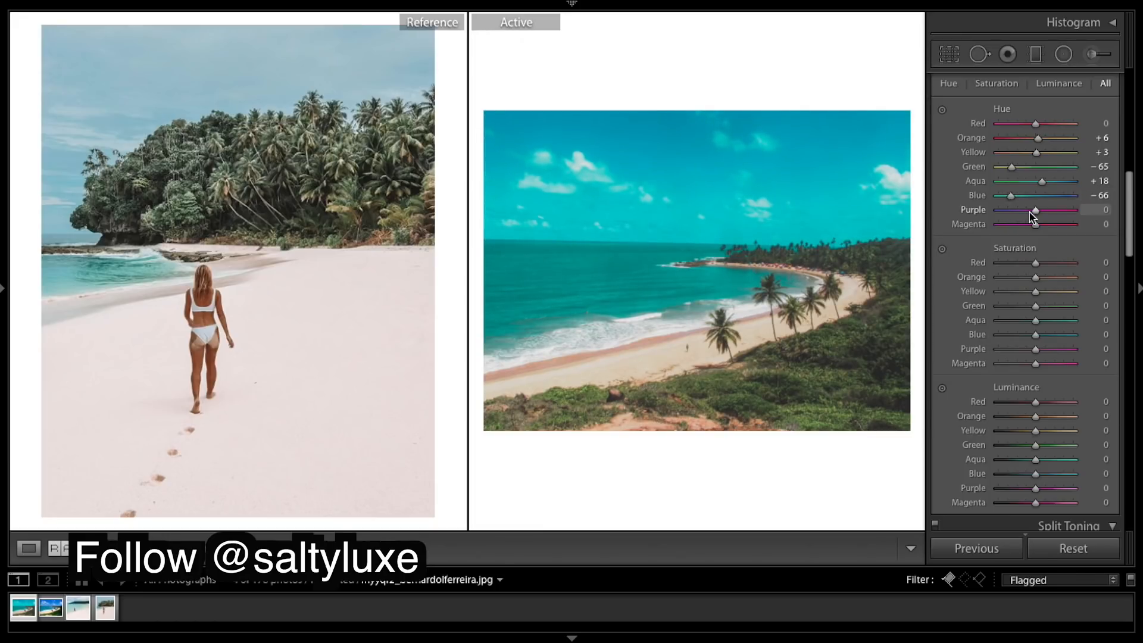
# - Set the HSL saturation to Red −41, Orange −14, Yellow −51, Green −32, Aqua −34, Blue −22, Purple −41 and Magenta −45
pyautogui.scroll(-3, 1040, 256)
pyautogui.moveTo(1036, 179); pyautogui.dragTo(1021, 183)
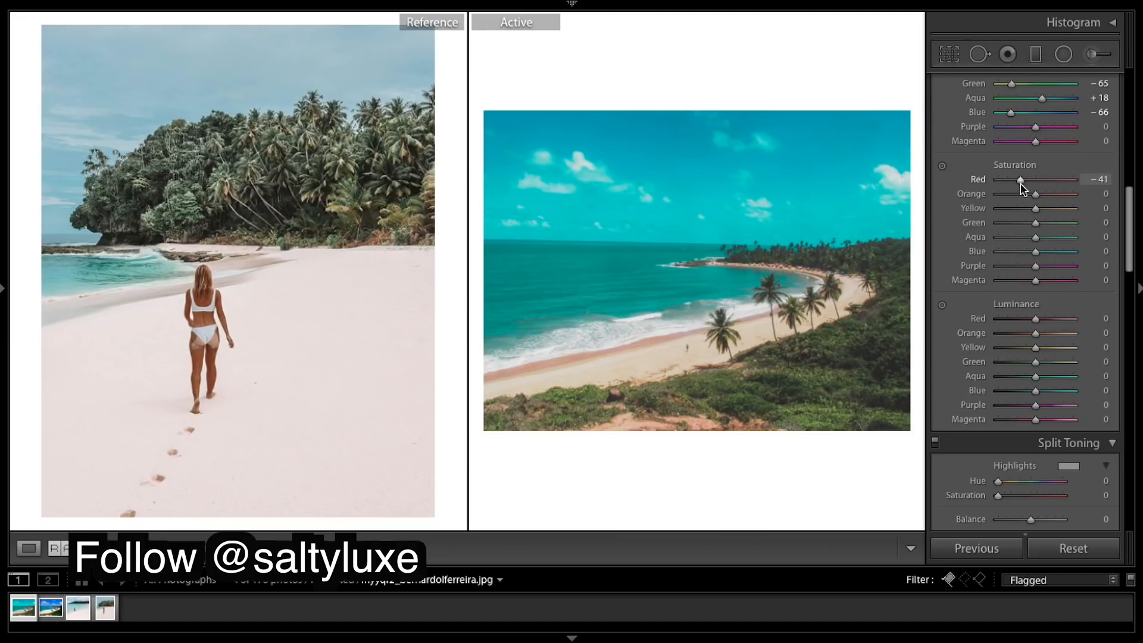
pyautogui.moveTo(1034, 197); pyautogui.dragTo(1019, 209)
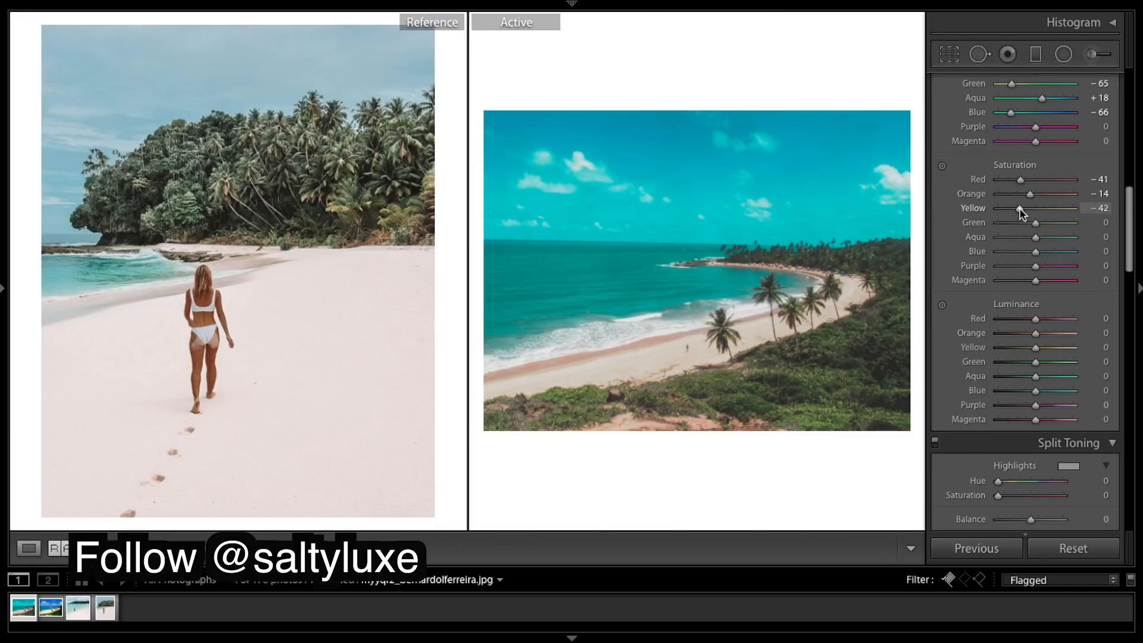
pyautogui.moveTo(1020, 209)
pyautogui.mouseDown()
pyautogui.moveTo(1032, 223)
pyautogui.moveTo(1023, 226)
pyautogui.mouseUp()
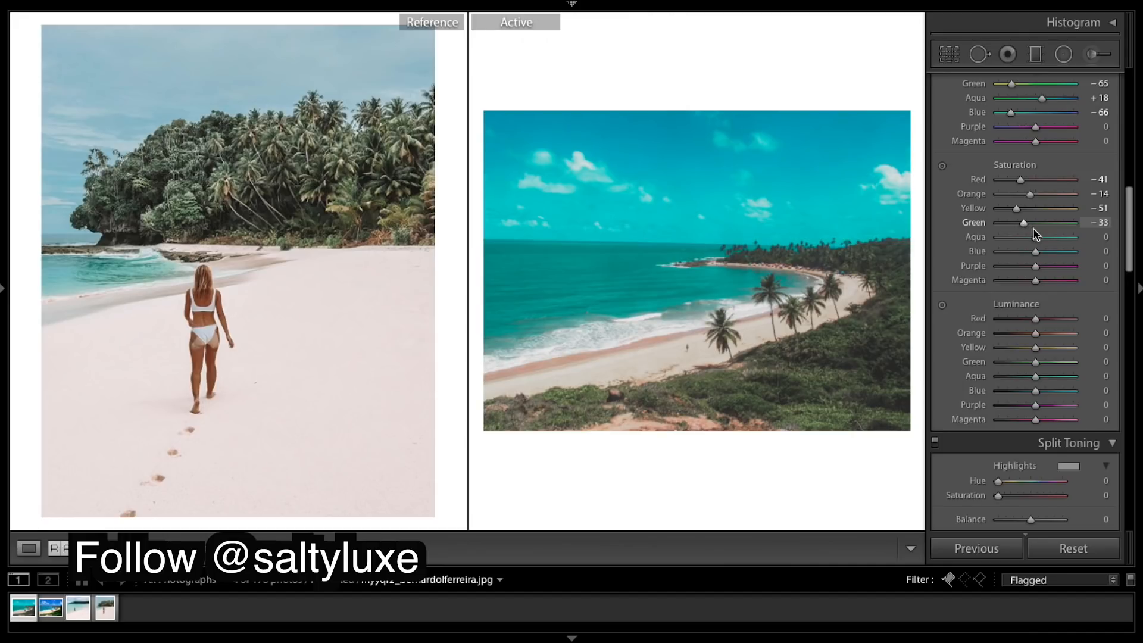
pyautogui.moveTo(1027, 227); pyautogui.dragTo(1027, 225)
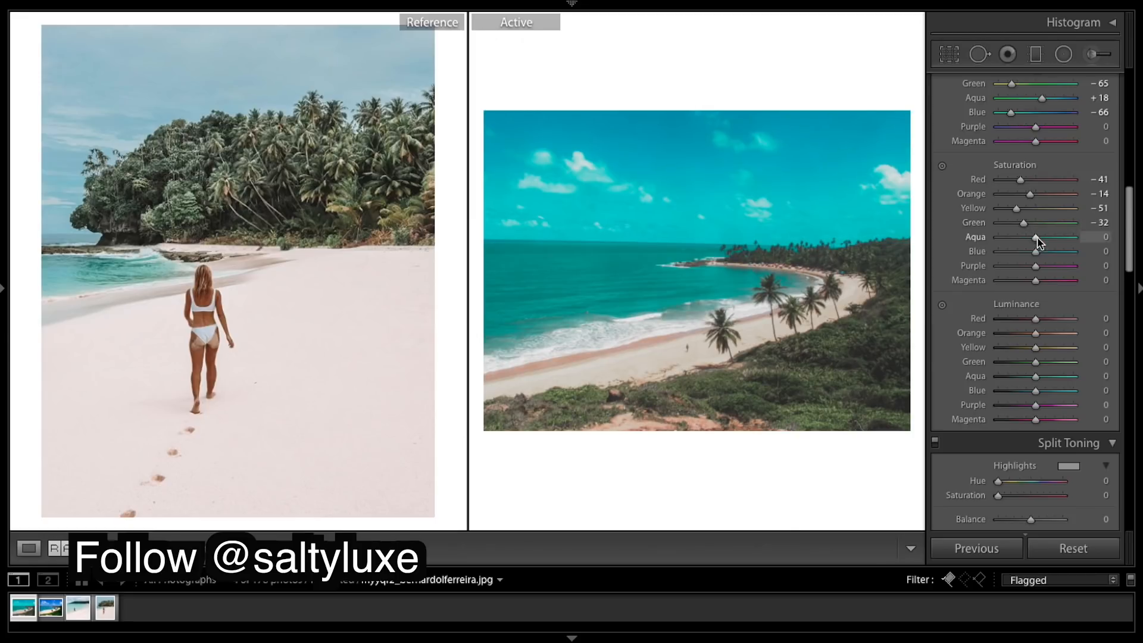
pyautogui.moveTo(1036, 238); pyautogui.dragTo(1026, 268)
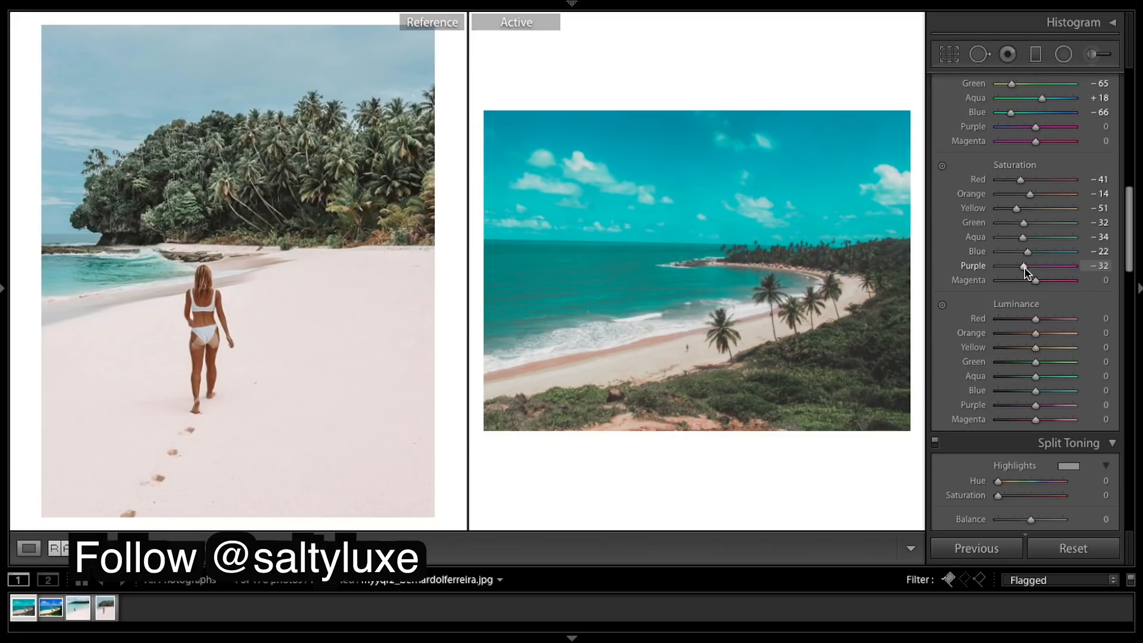
pyautogui.moveTo(1025, 272); pyautogui.dragTo(1031, 288)
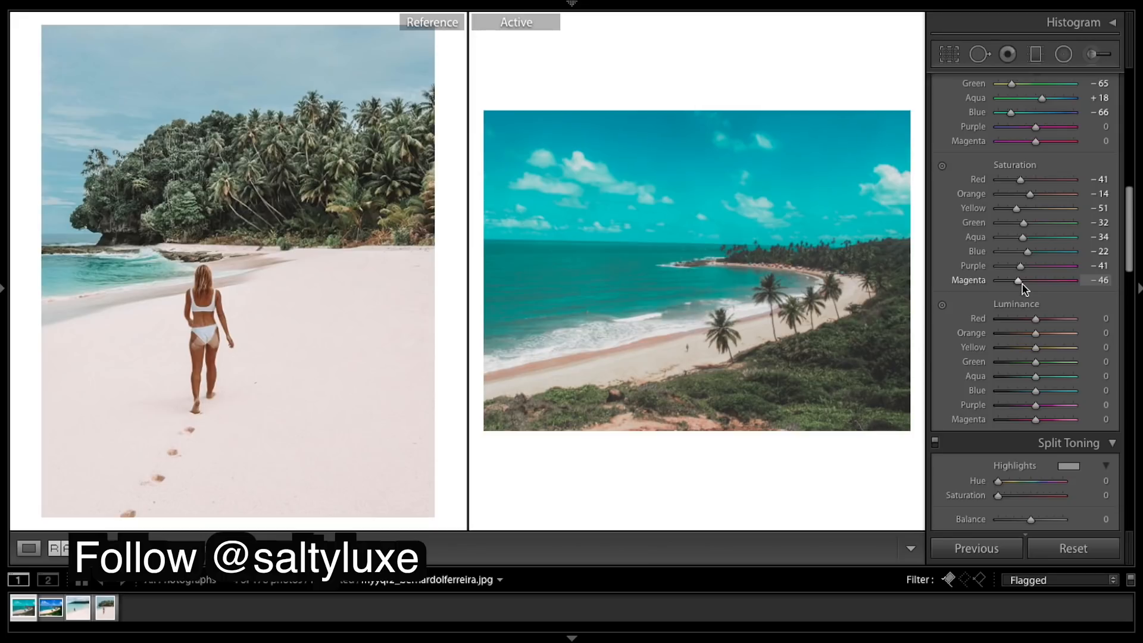
pyautogui.moveTo(1023, 283); pyautogui.dragTo(1022, 284)
# - Set the HSL luminance to Red −42, Orange −30, Yellow +100, Green +85, Aqua +100, Blue +100 and Magenta +13
pyautogui.scroll(-2, 1048, 313)
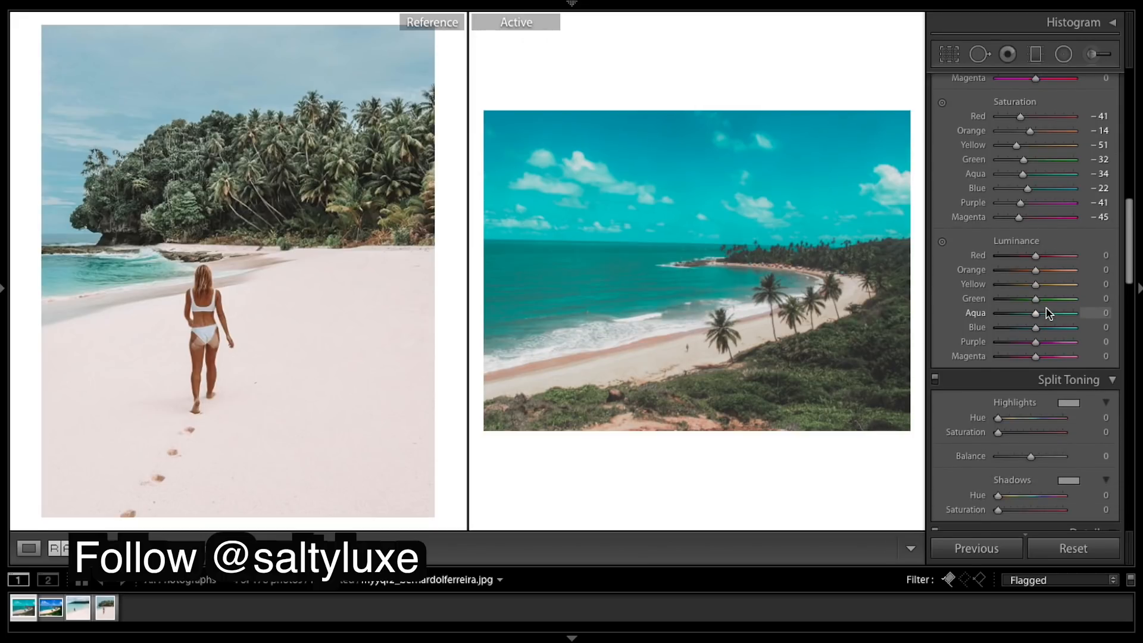
pyautogui.moveTo(1049, 266); pyautogui.dragTo(1017, 257)
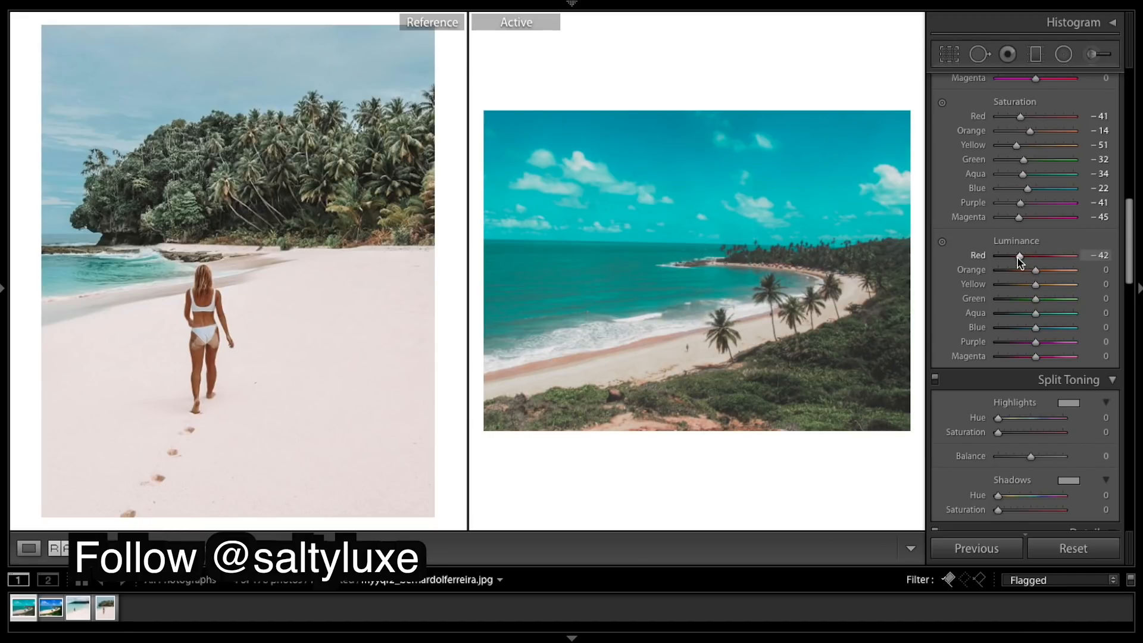
pyautogui.moveTo(1035, 271); pyautogui.dragTo(1025, 271)
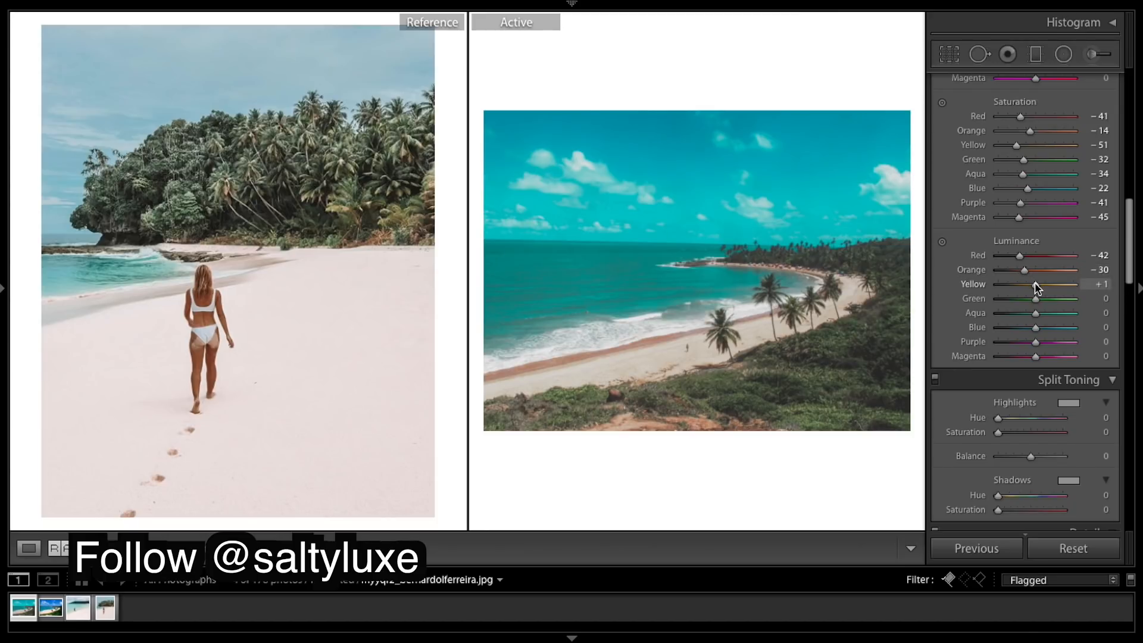
pyautogui.moveTo(1036, 284); pyautogui.dragTo(1102, 285)
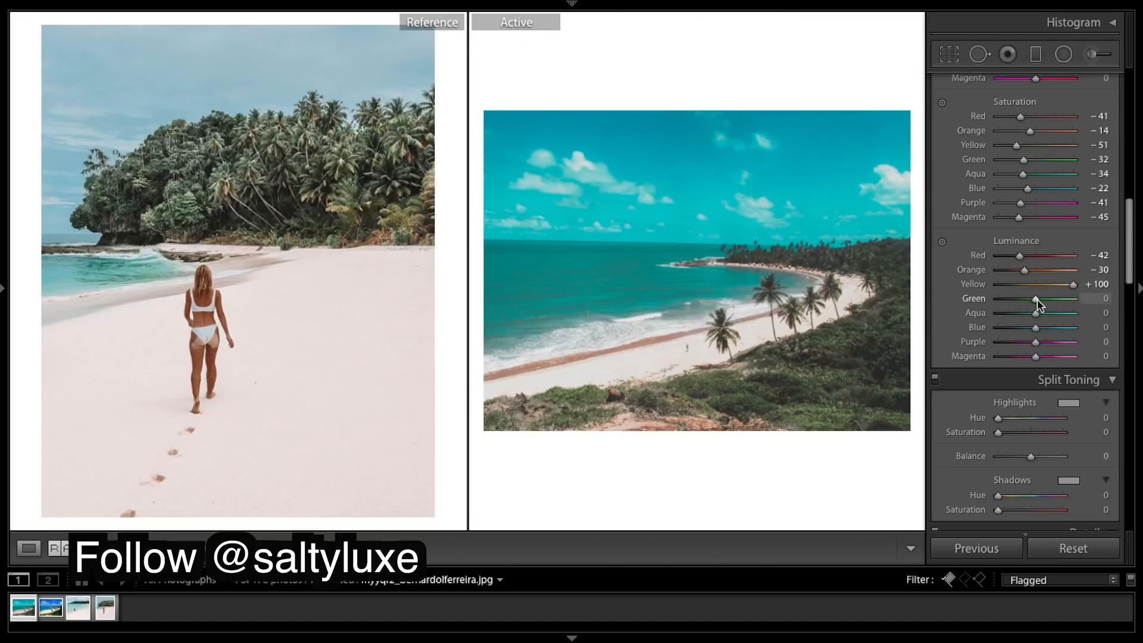
pyautogui.moveTo(1036, 301); pyautogui.dragTo(1067, 305)
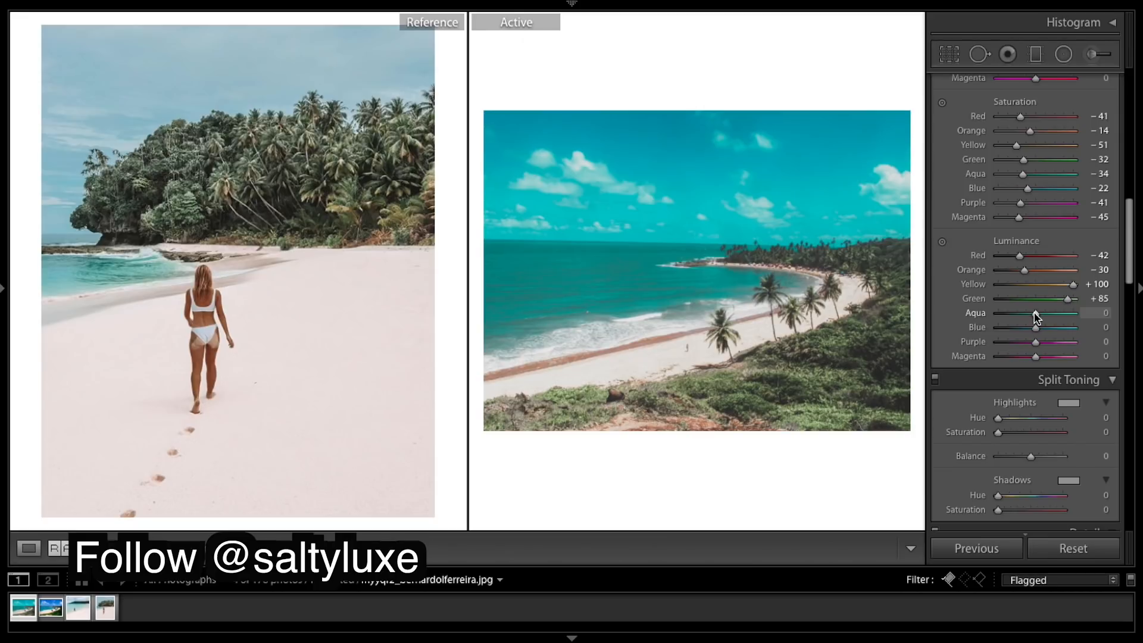
pyautogui.moveTo(1036, 315); pyautogui.dragTo(1115, 319)
pyautogui.moveTo(1036, 327); pyautogui.dragTo(1073, 327)
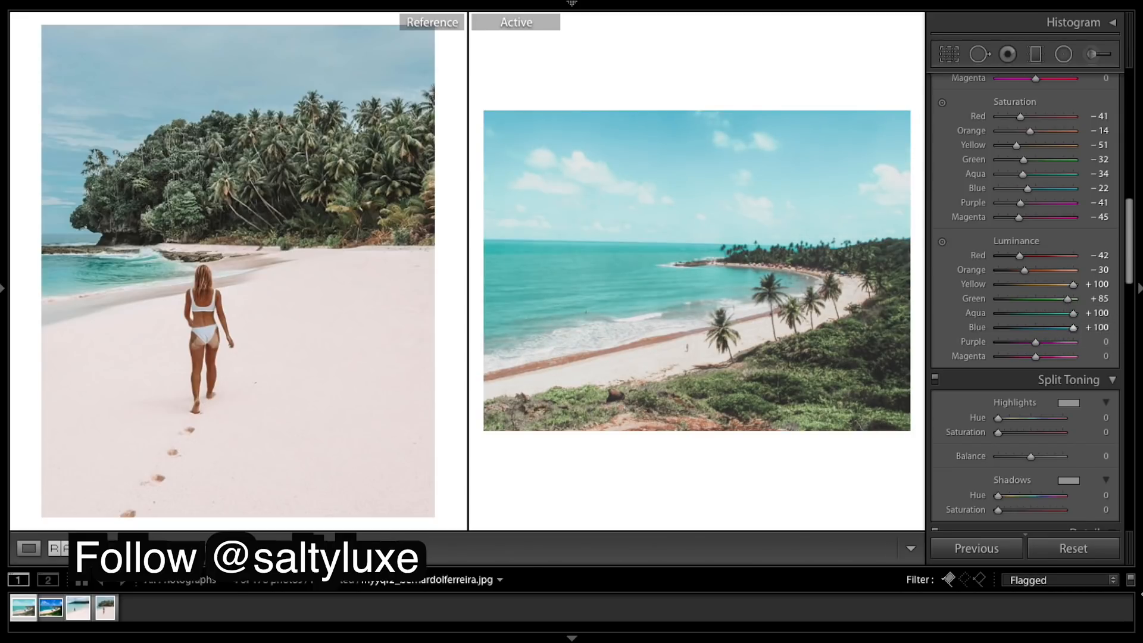
pyautogui.scroll(-1, 1089, 386)
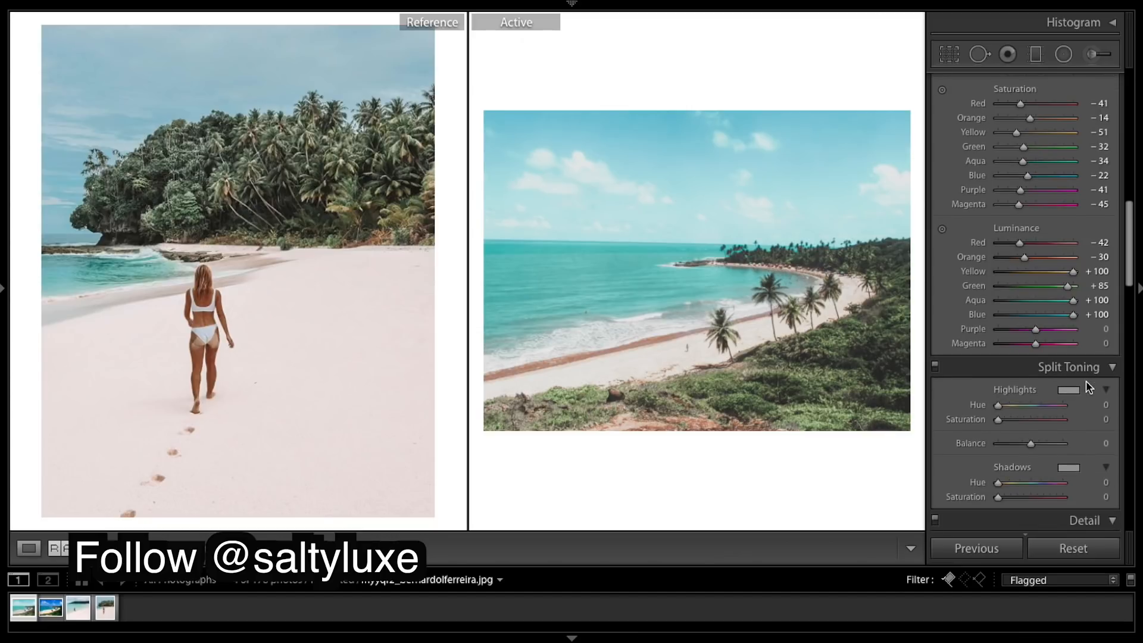
pyautogui.moveTo(1036, 344); pyautogui.dragTo(1041, 346)
# - Apply split toning with highlights at hue 22, saturation 5 and shadows at hue 215, saturation 5
pyautogui.scroll(-5, 1042, 351)
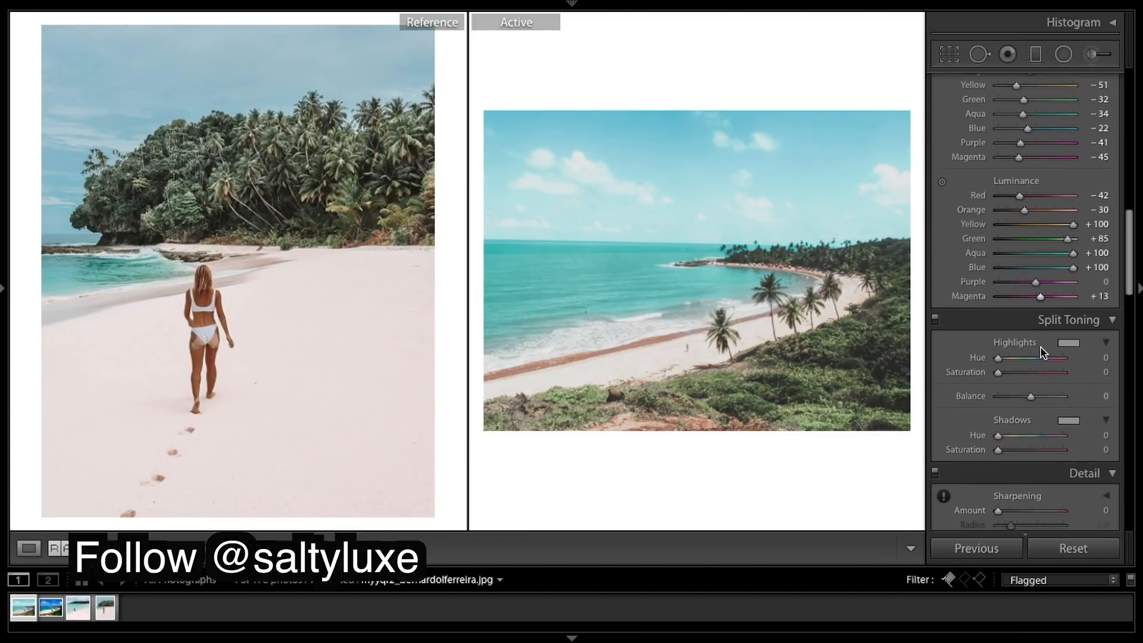
pyautogui.moveTo(999, 313); pyautogui.dragTo(1005, 327)
pyautogui.moveTo(1002, 392)
pyautogui.mouseDown()
pyautogui.moveTo(1042, 396)
pyautogui.moveTo(1005, 405)
pyautogui.mouseUp()
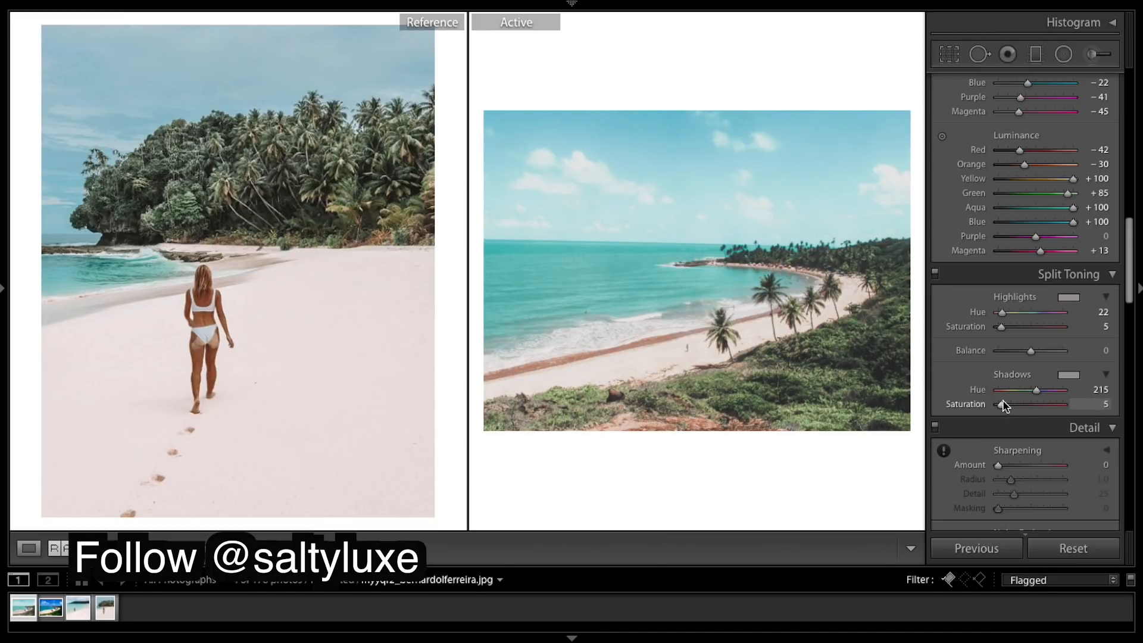
# - Sharpen the active photo with an amount of 126 and masking of 64
pyautogui.scroll(-3, 1062, 365)
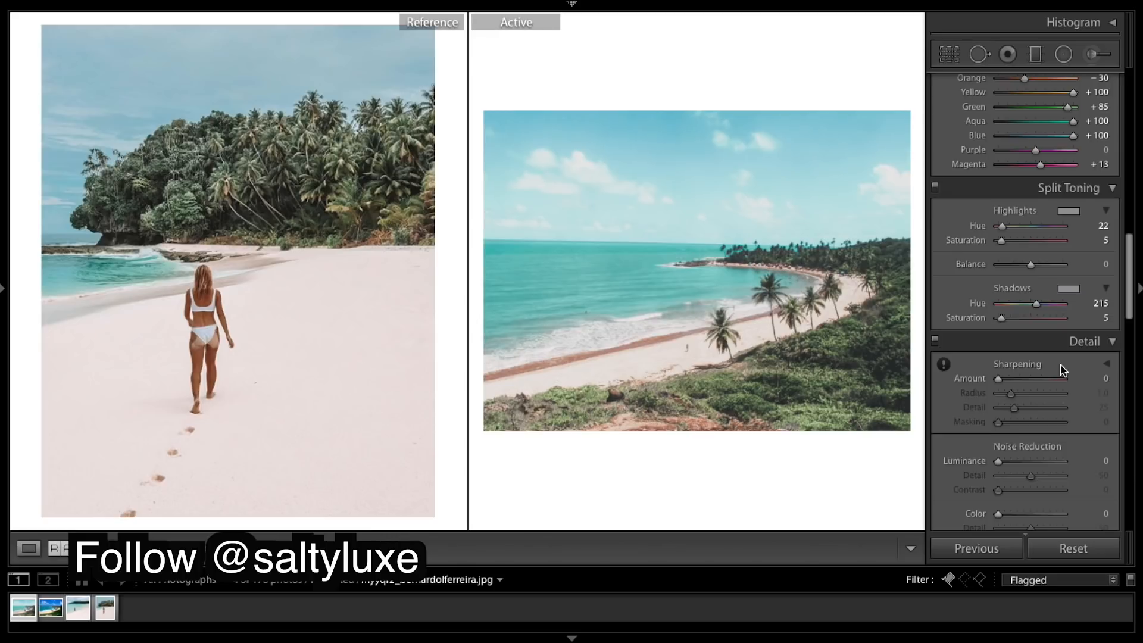
pyautogui.scroll(-1, 1062, 370)
pyautogui.click(1046, 345)
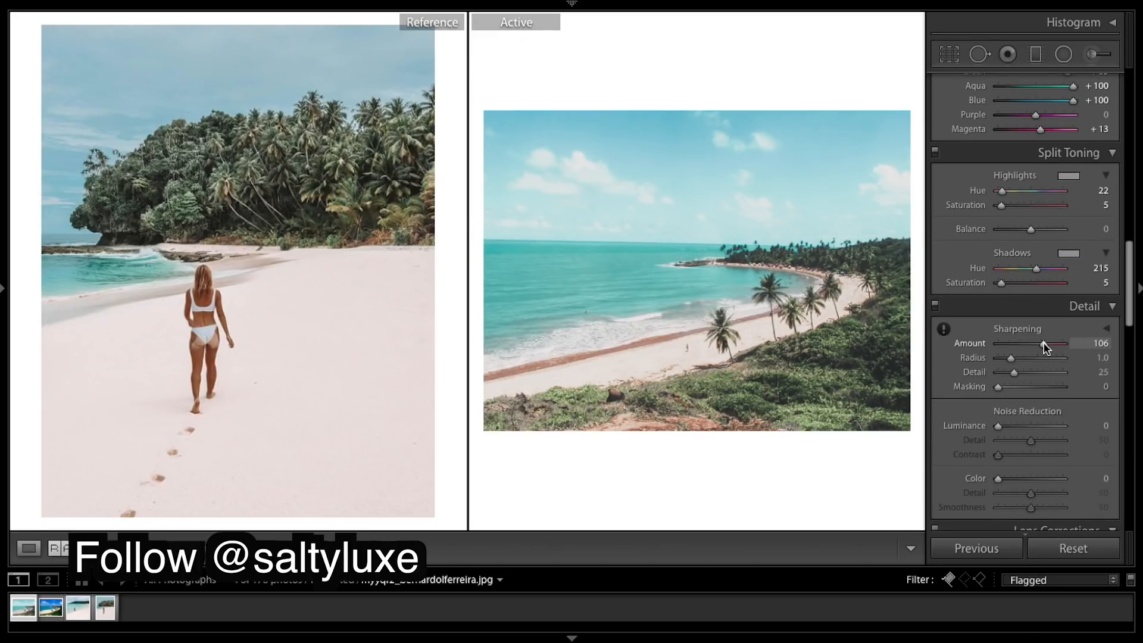
pyautogui.moveTo(1046, 347); pyautogui.dragTo(1056, 347)
pyautogui.moveTo(1040, 392); pyautogui.dragTo(1041, 396)
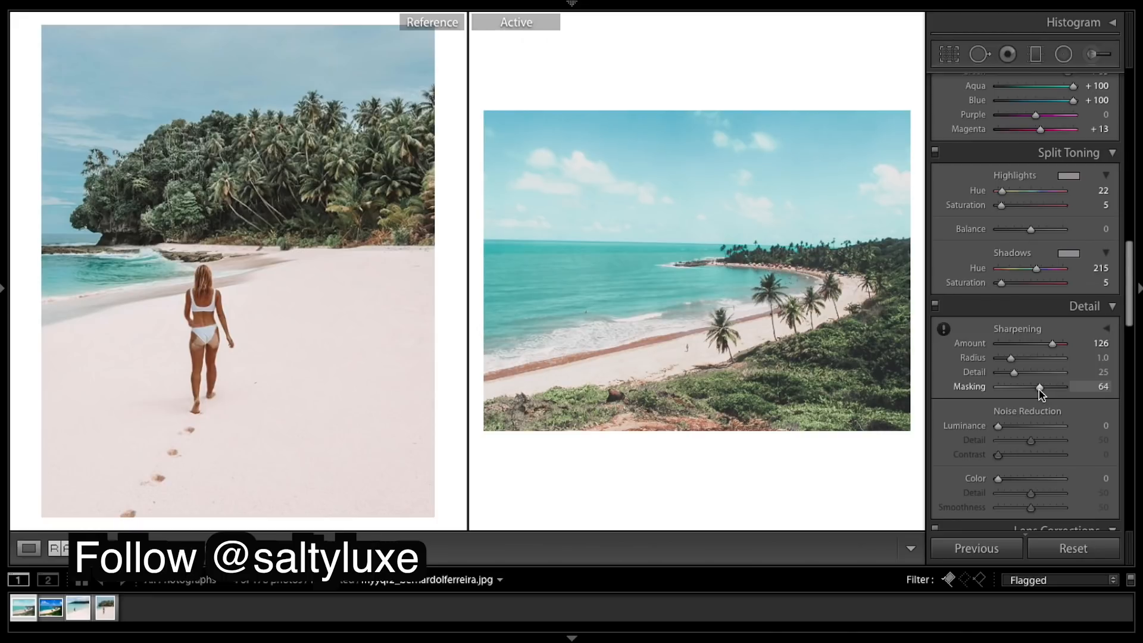
# - Add grain to the active photo with amount 36, size 48 and roughness 51
pyautogui.scroll(-8, 1040, 394)
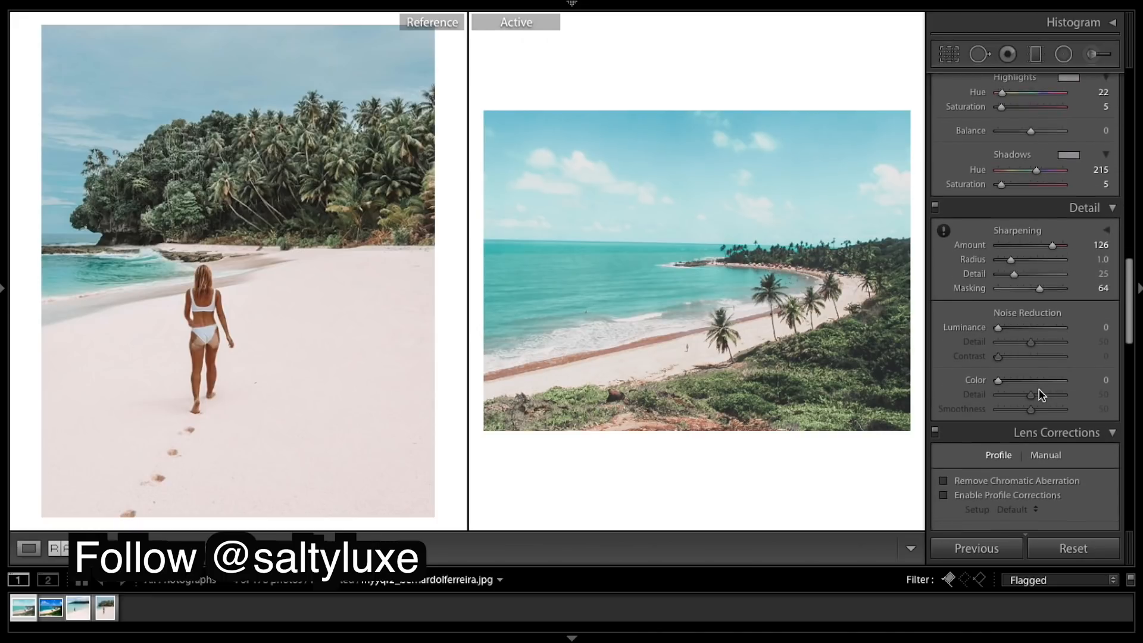
pyautogui.scroll(-10, 1041, 395)
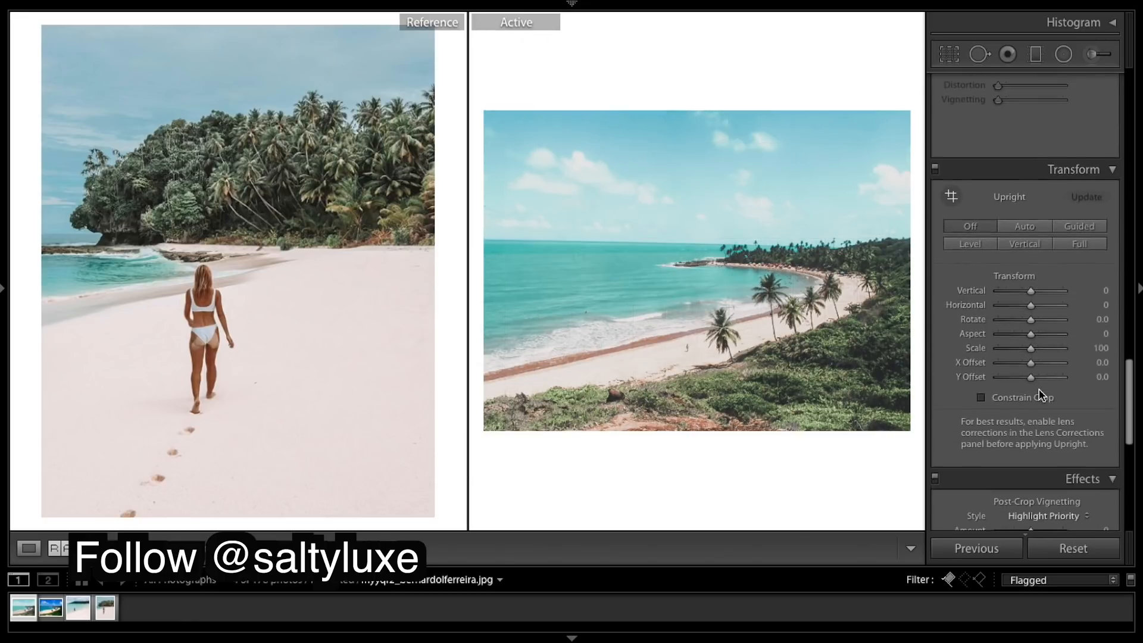
pyautogui.scroll(-2, 1041, 395)
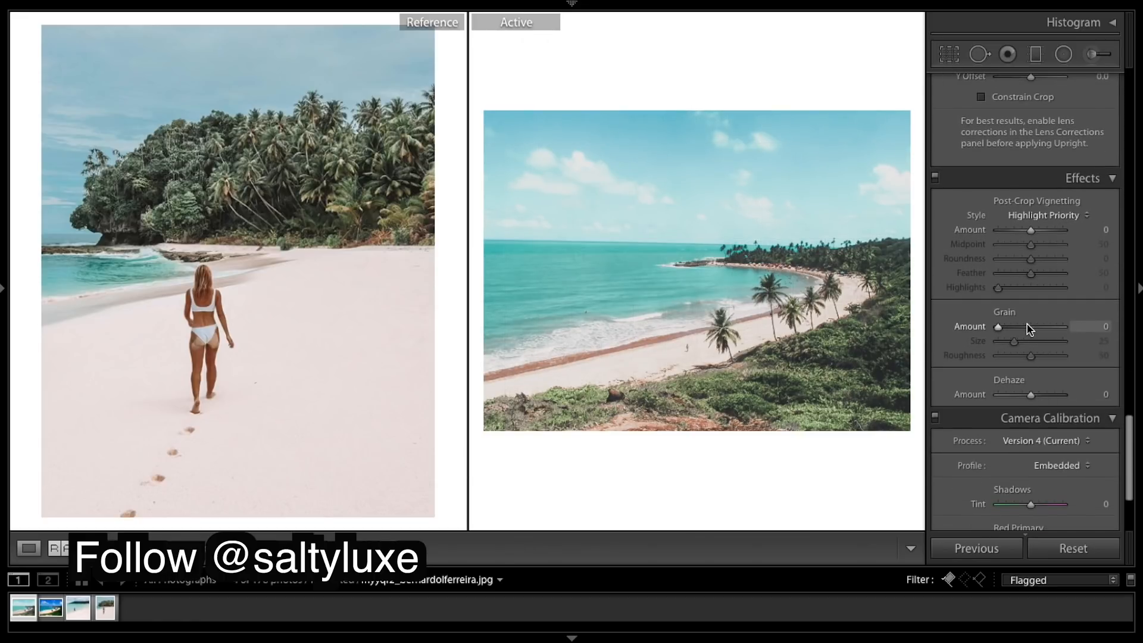
pyautogui.moveTo(1015, 331); pyautogui.dragTo(1021, 328)
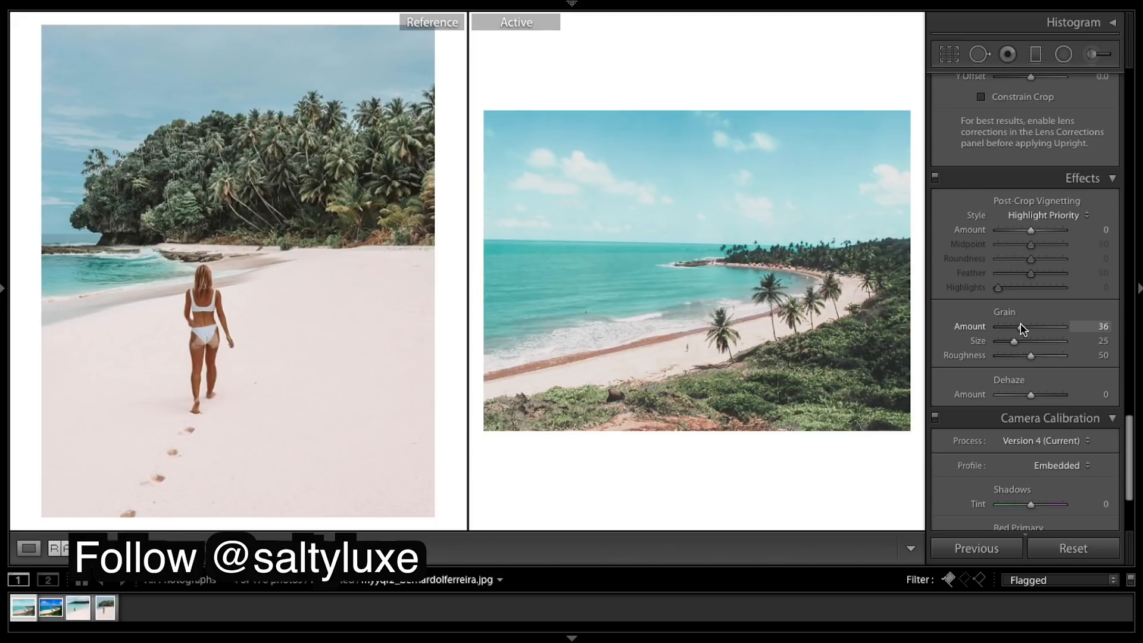
pyautogui.click(1027, 341)
pyautogui.moveTo(1028, 342); pyautogui.dragTo(1032, 343)
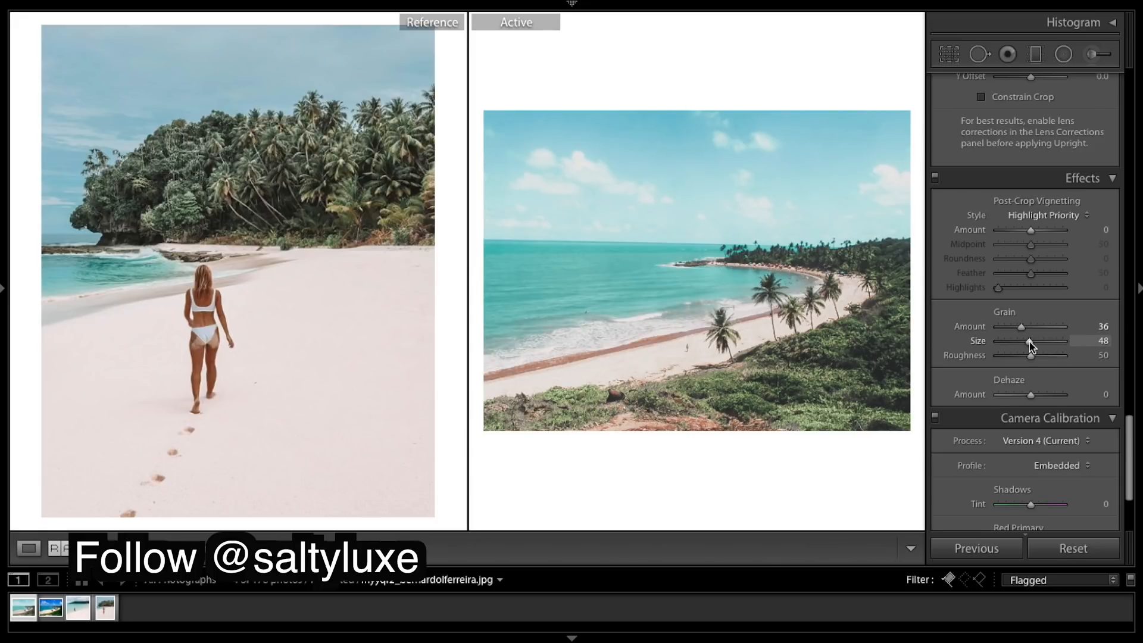
pyautogui.moveTo(1031, 361); pyautogui.dragTo(1031, 361)
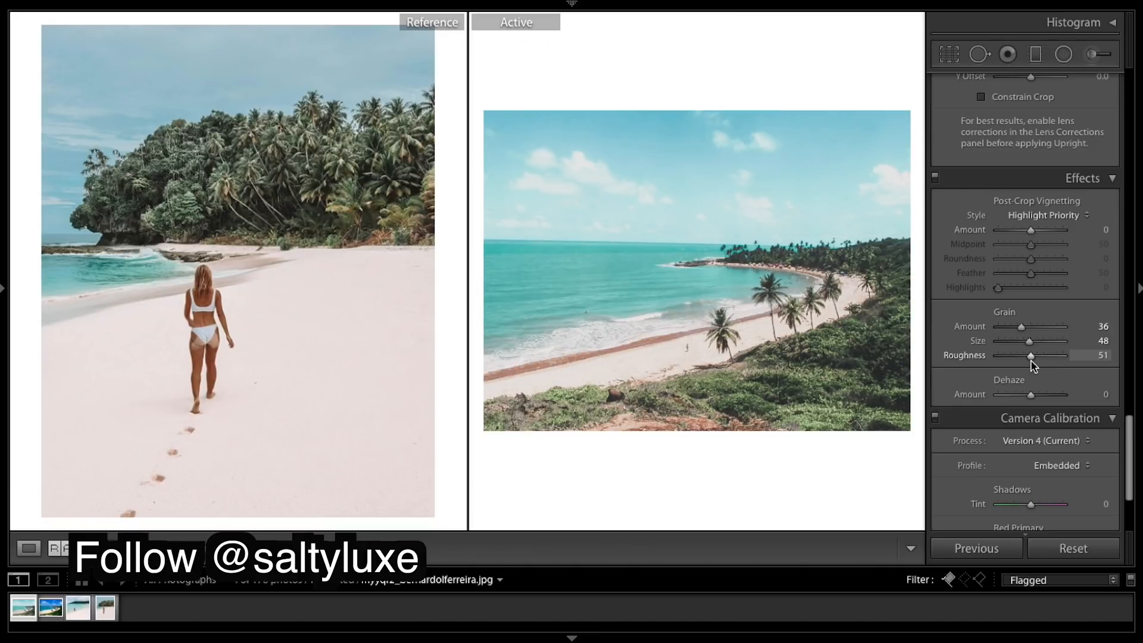
# - Try an Aqua saturation of −59 in the active photo's HSL settings and undo it
pyautogui.moveTo(1033, 366); pyautogui.dragTo(1037, 367)
pyautogui.scroll(10, 1036, 247)
pyautogui.scroll(8, 1036, 248)
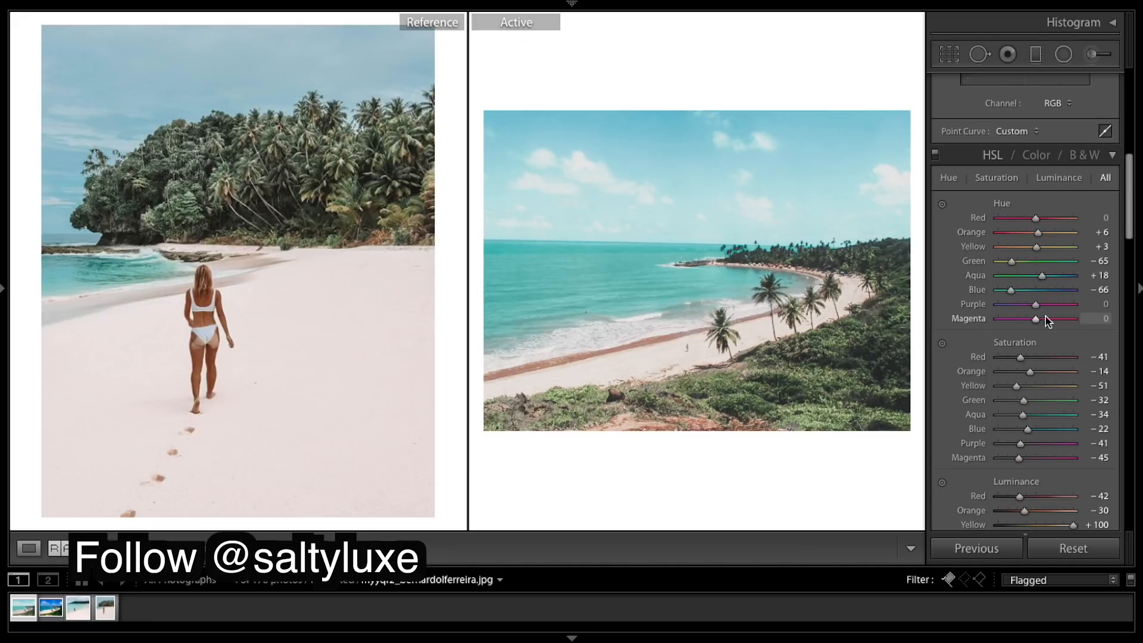
pyautogui.scroll(-5, 1048, 280)
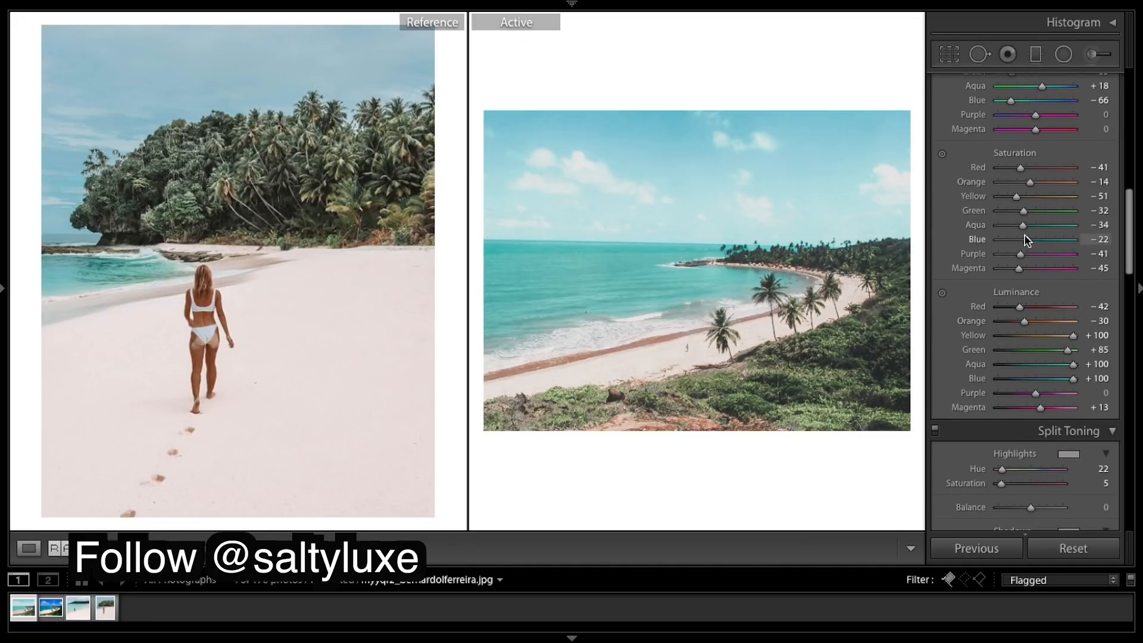
pyautogui.moveTo(1021, 225); pyautogui.dragTo(1014, 230)
pyautogui.hotkey('ctrl', 'z')
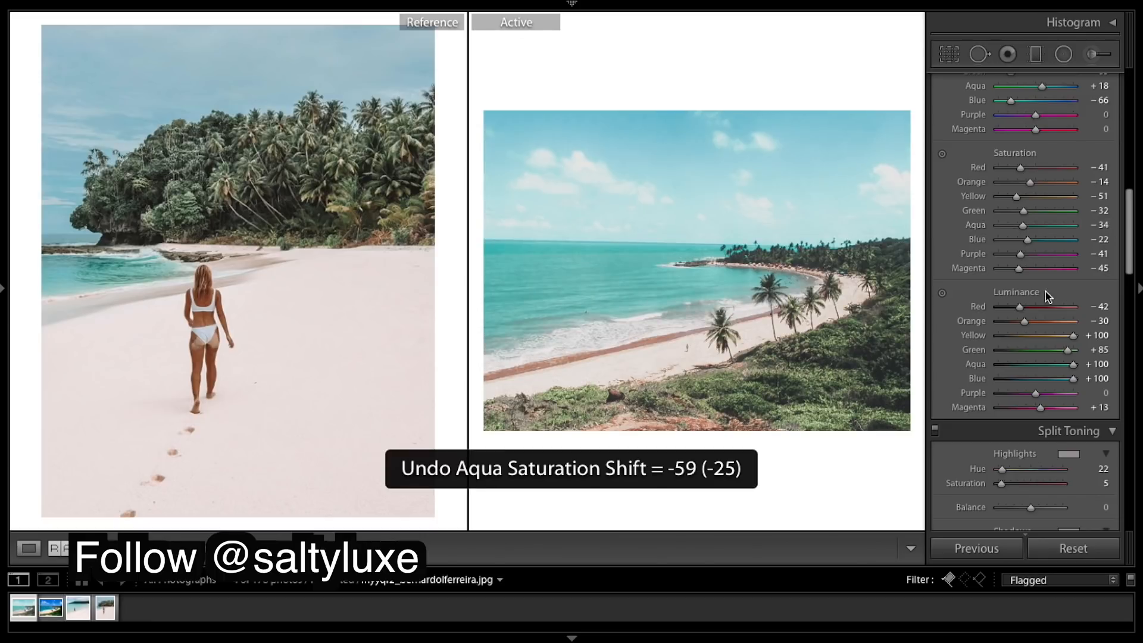
pyautogui.scroll(-1, 1060, 292)
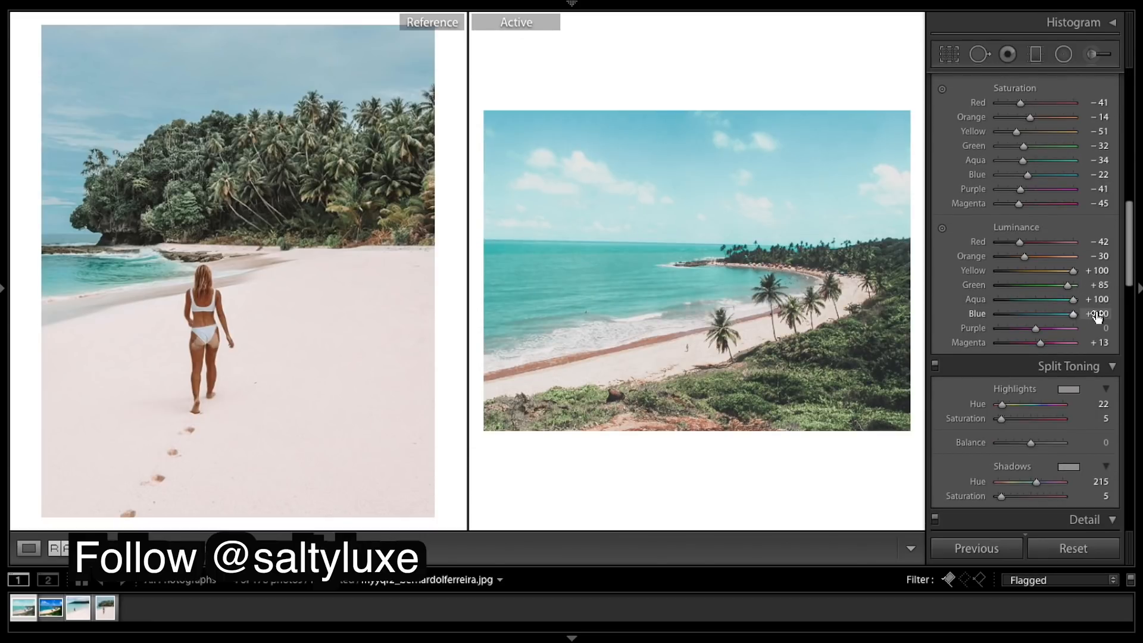
# - Set the photo of the couple in the shallow water as the reference and start the Adjustment Brush with the mask overlay shown
pyautogui.moveTo(91, 611); pyautogui.dragTo(237, 348)
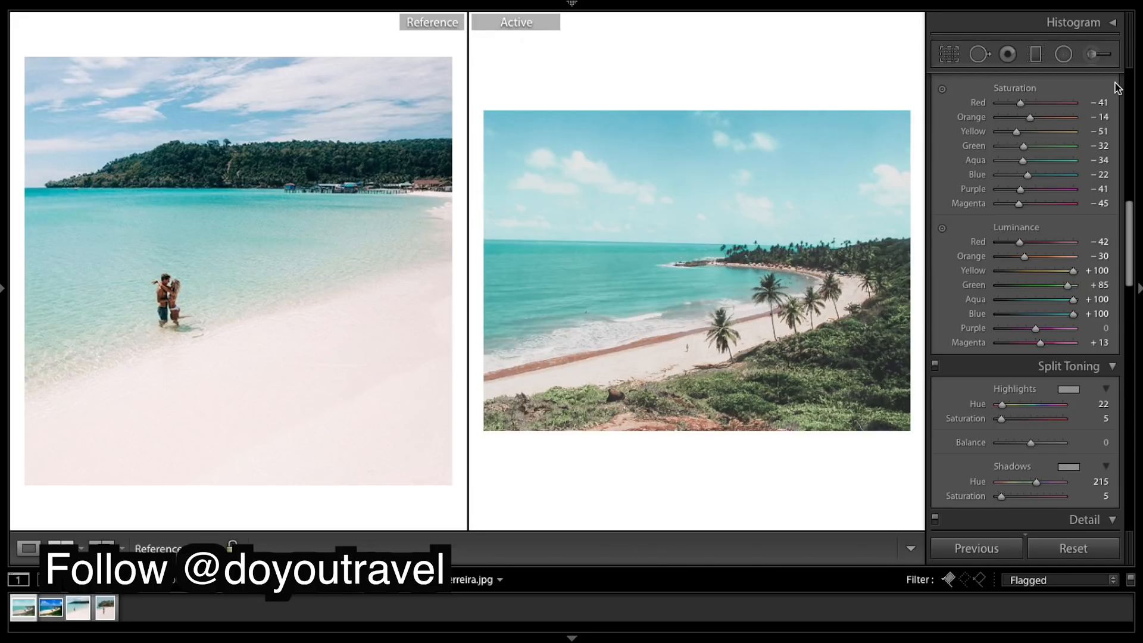
pyautogui.click(1091, 55)
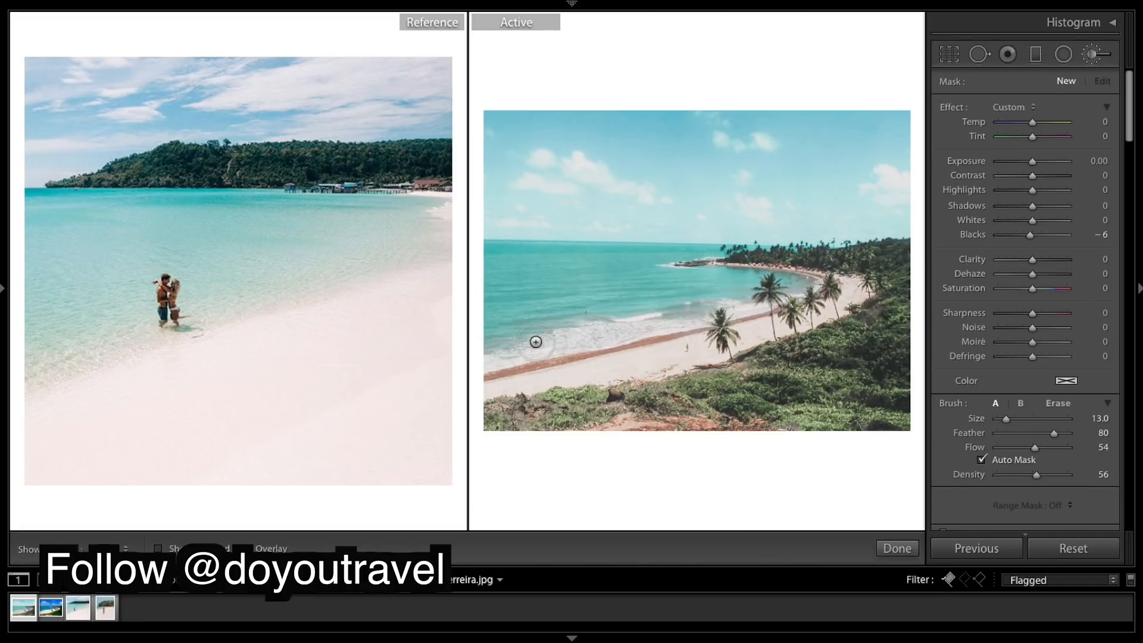
pyautogui.press('o')
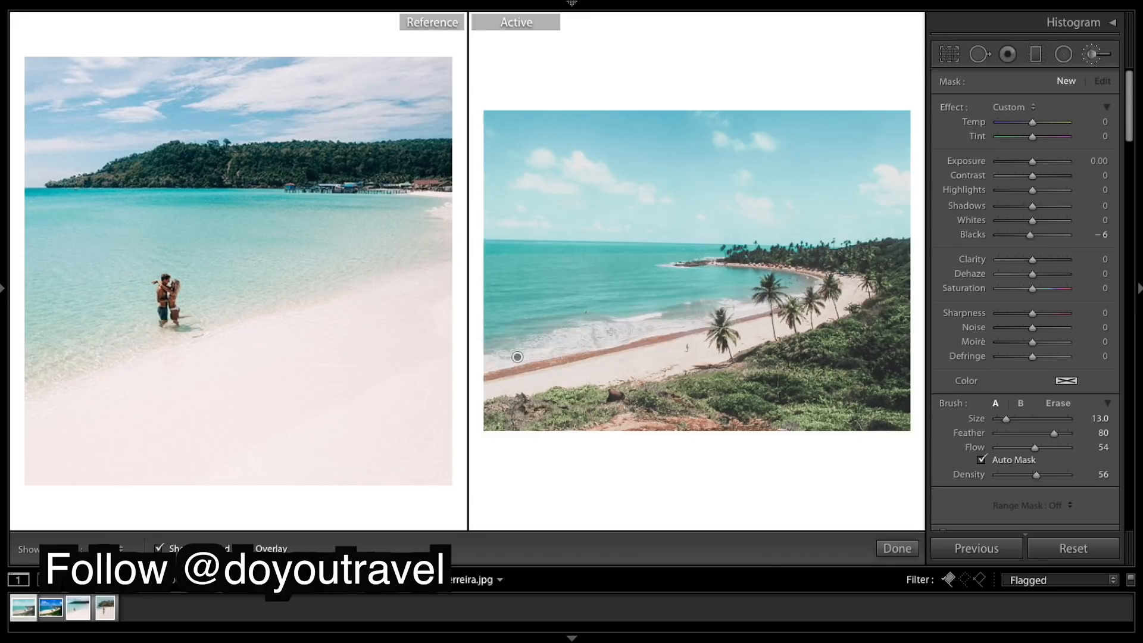
# - Paint the brush mask over the sea and surf in the active photo, and hide the mask overlay
pyautogui.moveTo(521, 354); pyautogui.dragTo(646, 325)
pyautogui.moveTo(746, 293)
pyautogui.mouseDown()
pyautogui.moveTo(483, 369)
pyautogui.moveTo(708, 318)
pyautogui.mouseUp()
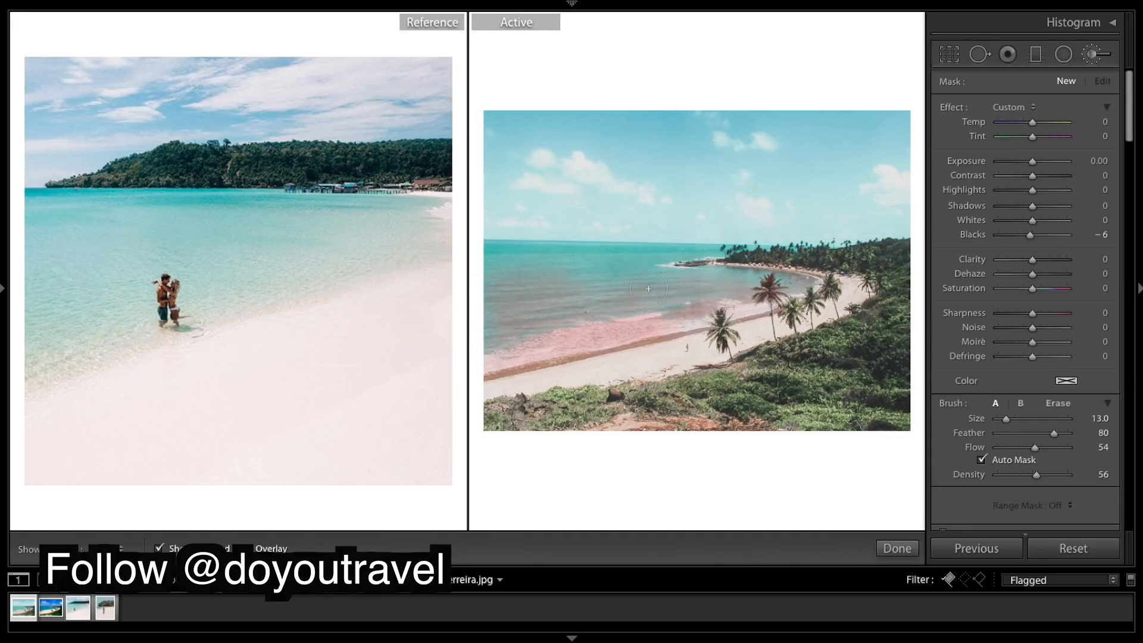
pyautogui.moveTo(544, 267)
pyautogui.mouseDown()
pyautogui.moveTo(513, 254)
pyautogui.moveTo(583, 258)
pyautogui.moveTo(473, 261)
pyautogui.moveTo(603, 265)
pyautogui.moveTo(671, 250)
pyautogui.mouseUp()
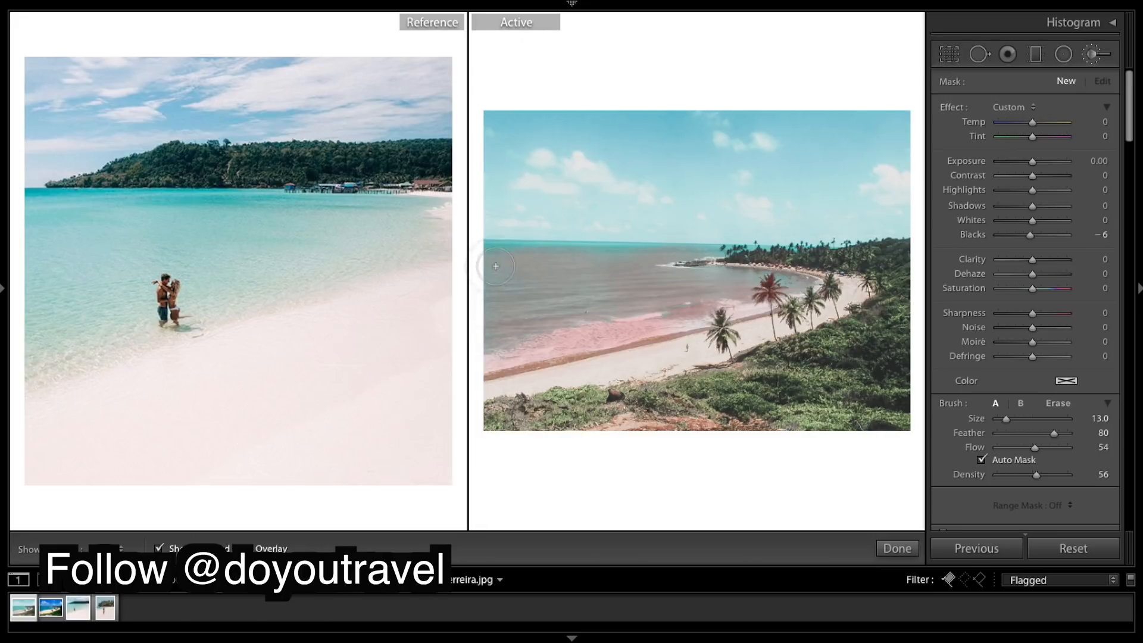
pyautogui.moveTo(529, 254)
pyautogui.mouseDown()
pyautogui.moveTo(599, 267)
pyautogui.moveTo(603, 286)
pyautogui.mouseUp()
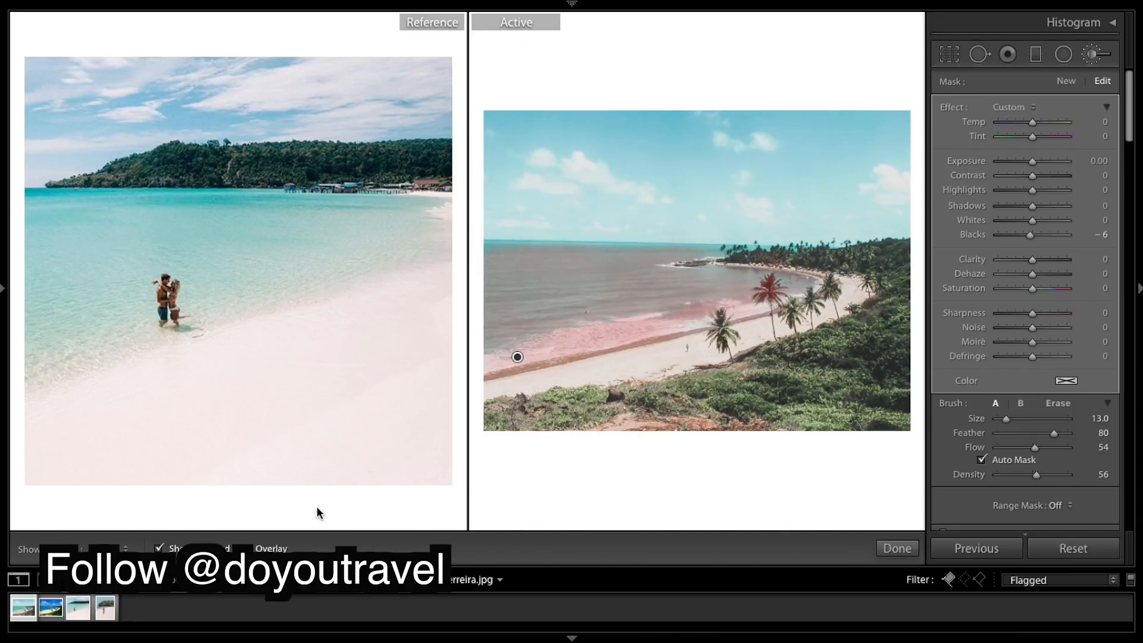
pyautogui.click(158, 548)
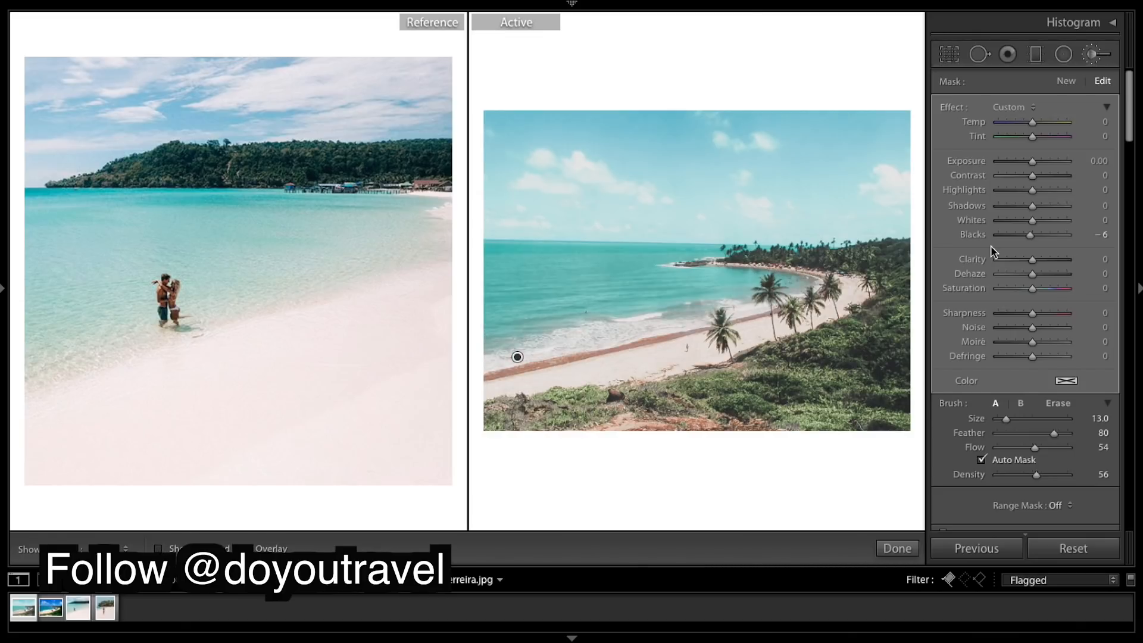
# - Set the sea mask's whites, highlights and contrast to 100, shadows to 15 and saturation to −57
pyautogui.scroll(-1, 1048, 223)
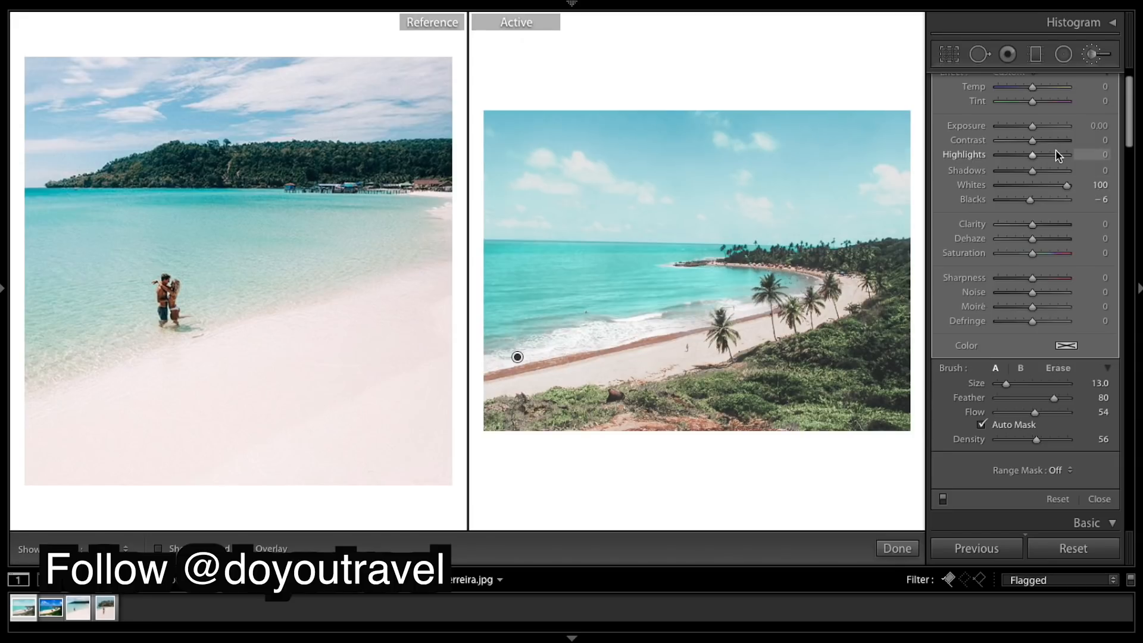
pyautogui.moveTo(1048, 155); pyautogui.dragTo(1130, 165)
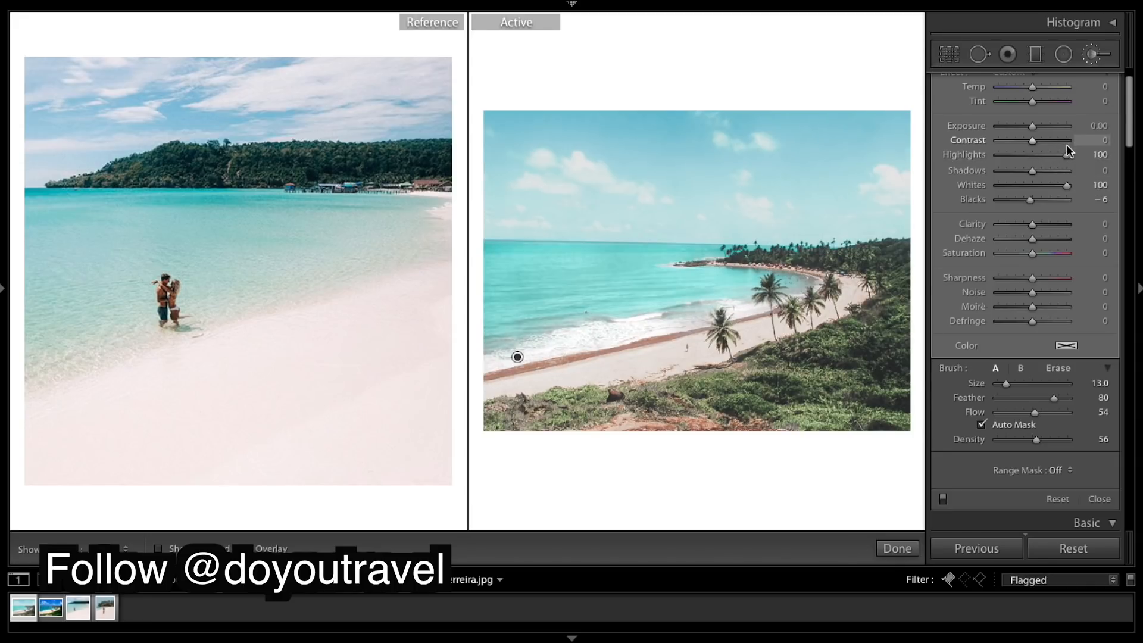
pyautogui.moveTo(1065, 142); pyautogui.dragTo(1125, 142)
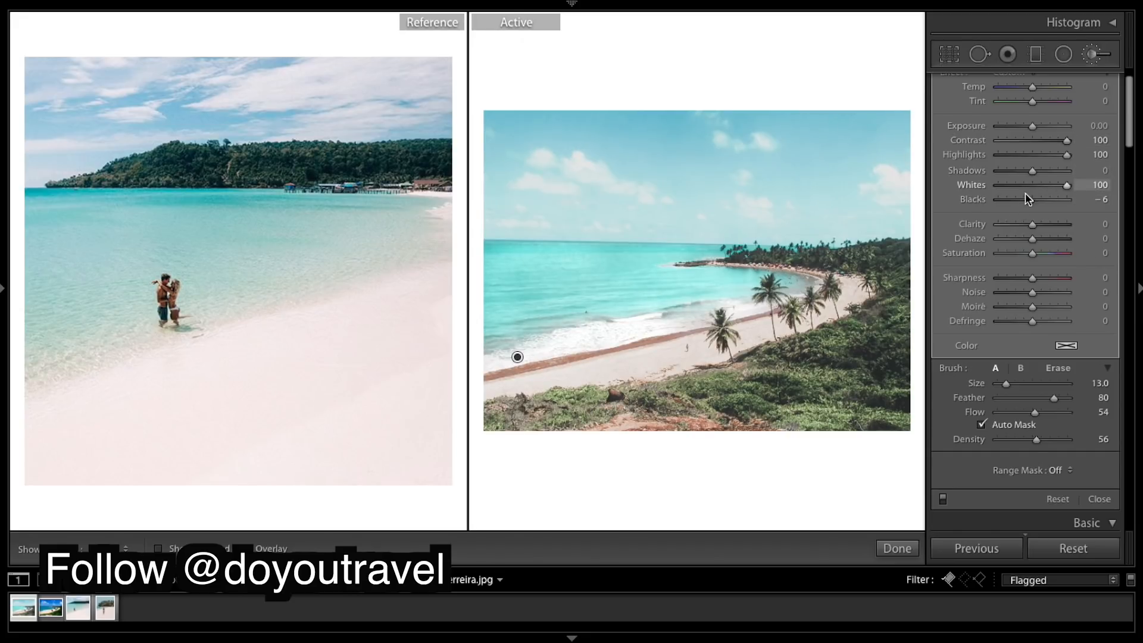
pyautogui.moveTo(1032, 173); pyautogui.dragTo(1037, 175)
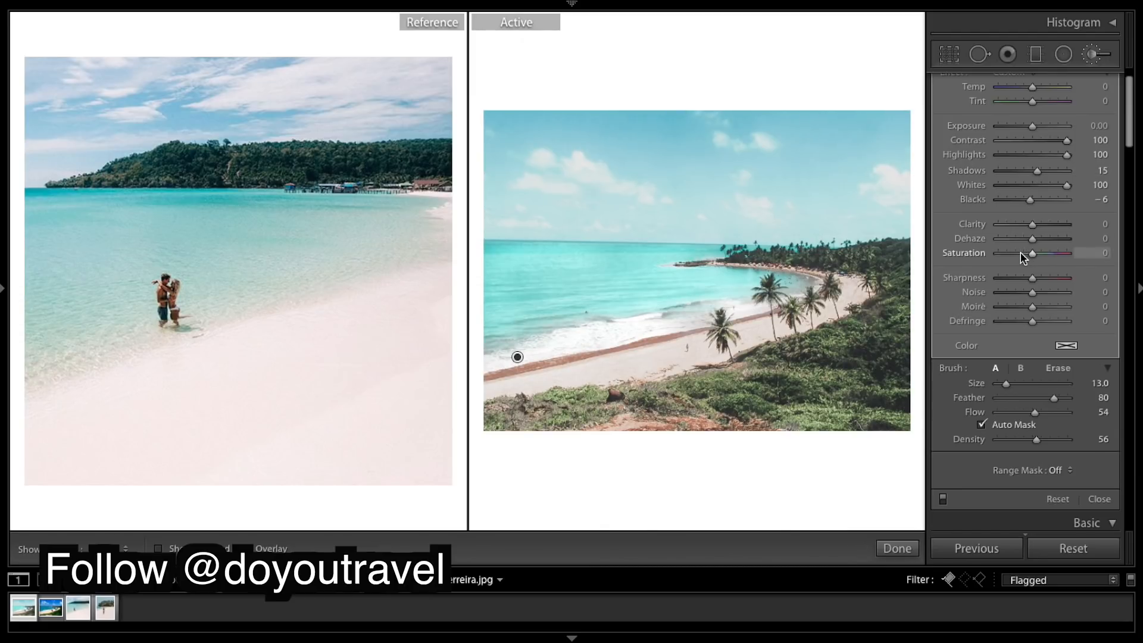
pyautogui.moveTo(1013, 258)
pyautogui.mouseDown()
pyautogui.moveTo(1025, 256)
pyautogui.moveTo(1014, 257)
pyautogui.mouseUp()
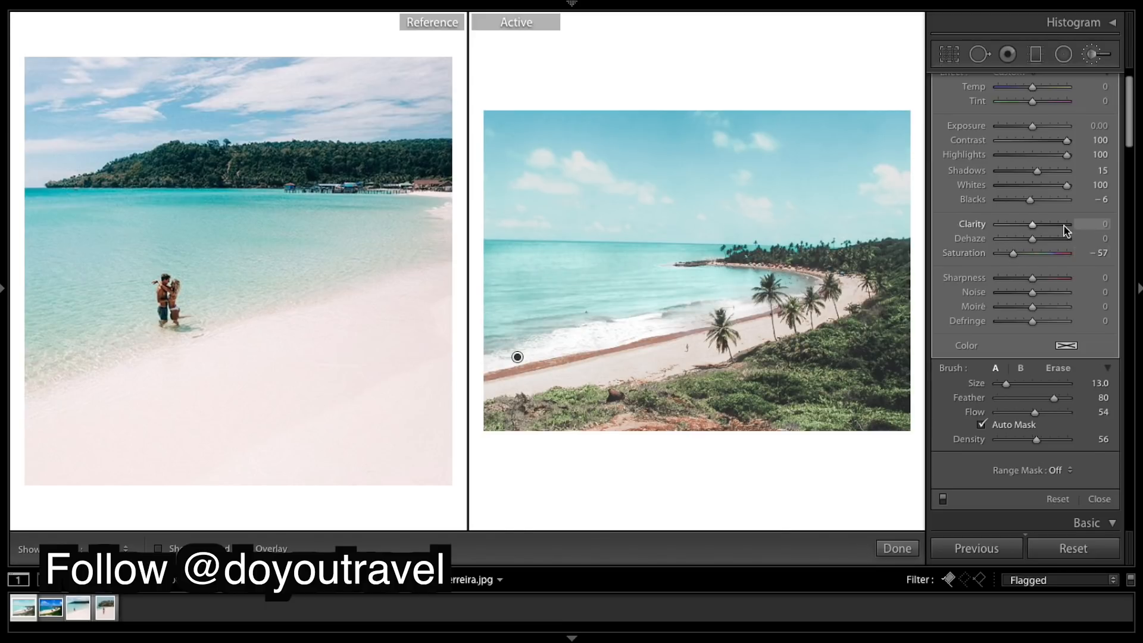
# - Soften the sea mask by setting whites to 55, highlights to 51 and saturation to −20
pyautogui.click(1052, 186)
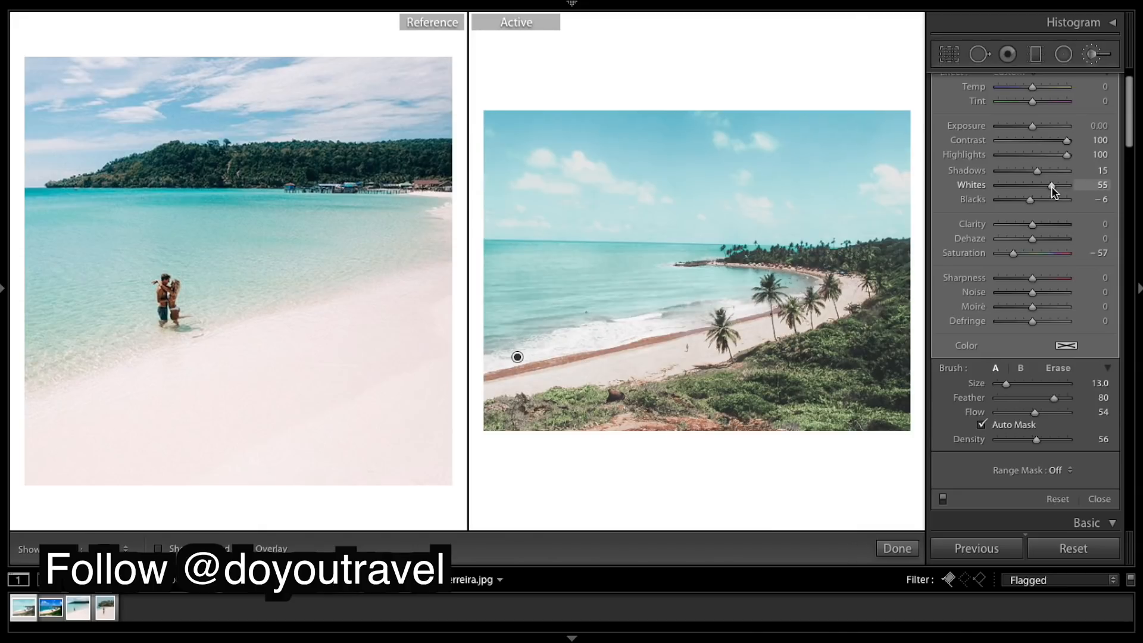
pyautogui.click(1052, 155)
pyautogui.moveTo(1052, 155)
pyautogui.mouseDown()
pyautogui.moveTo(1037, 141)
pyautogui.moveTo(1056, 144)
pyautogui.mouseUp()
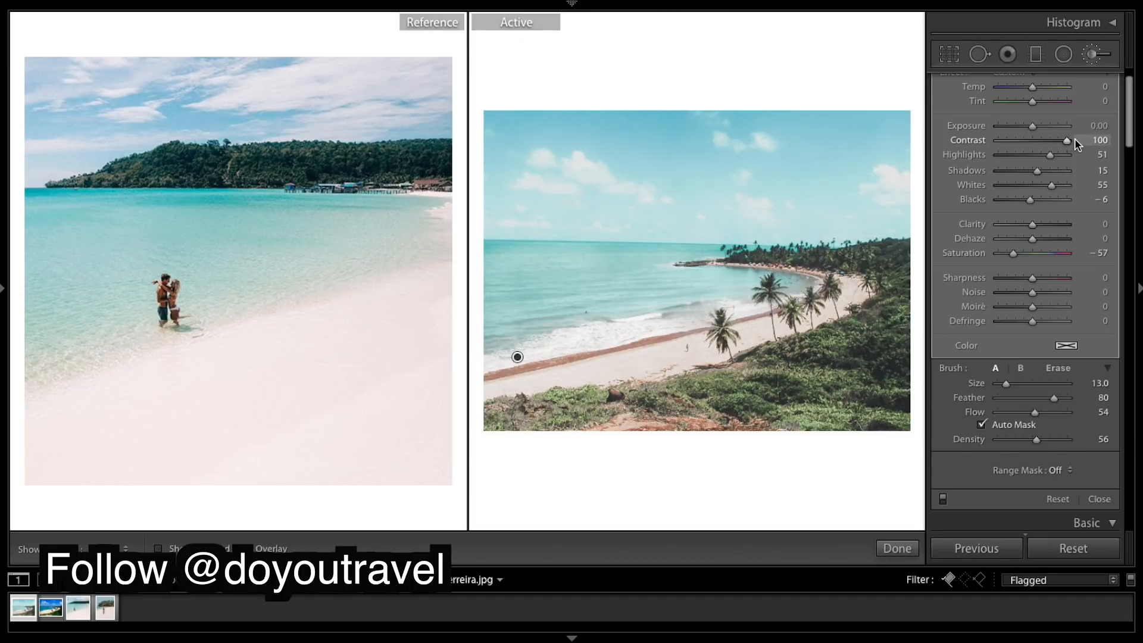
pyautogui.moveTo(1016, 255); pyautogui.dragTo(1037, 267)
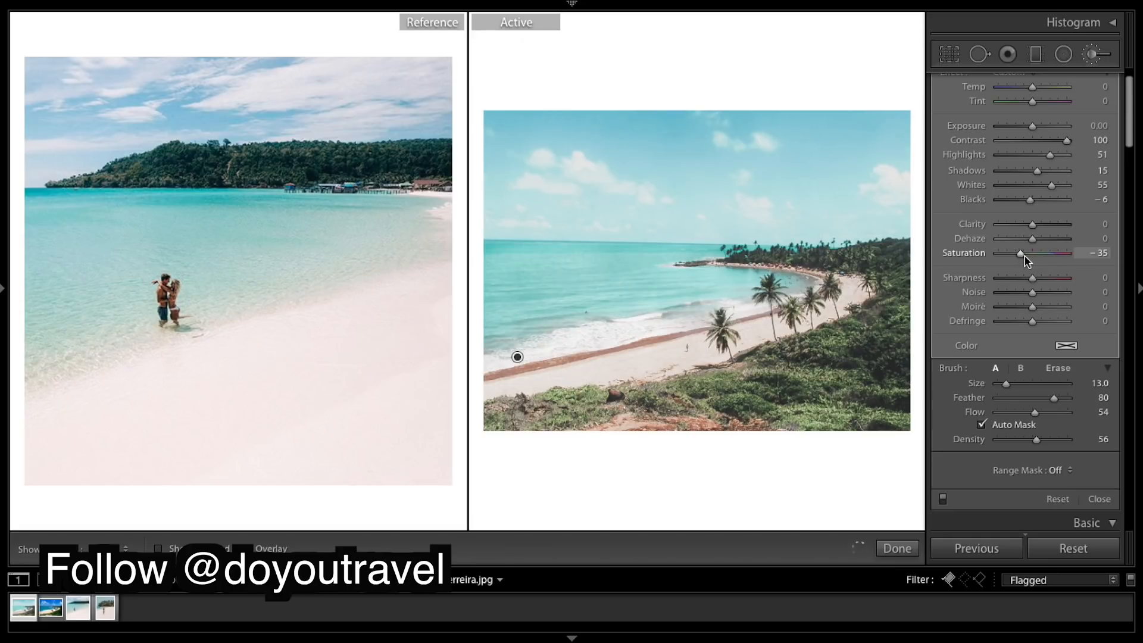
pyautogui.moveTo(1024, 255); pyautogui.dragTo(1031, 257)
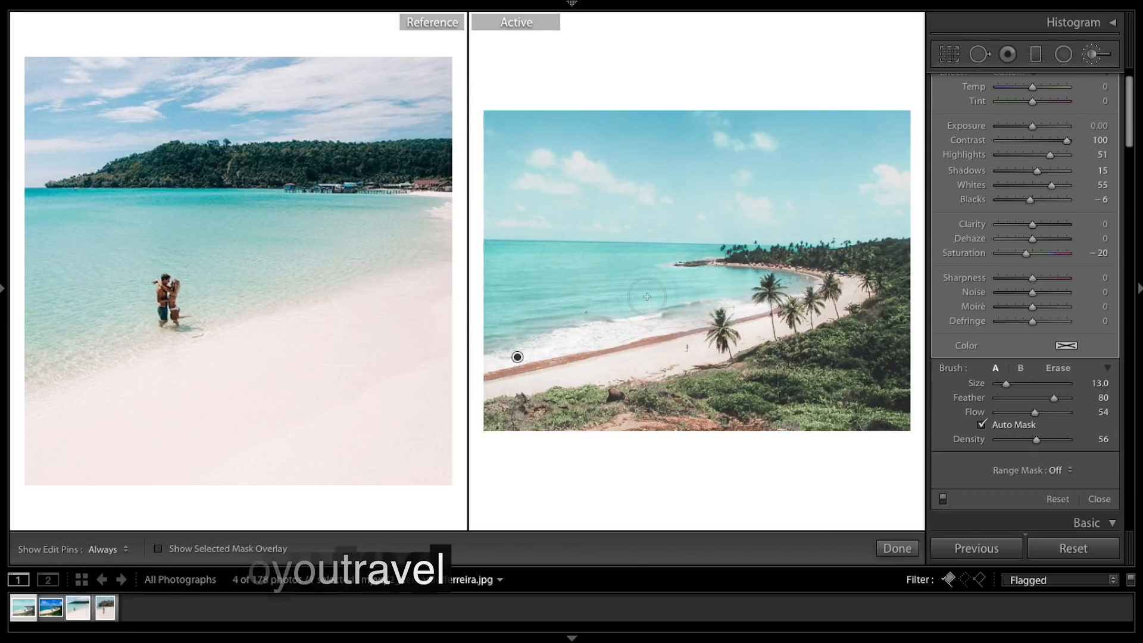
# - Compare the active photo before and after editing against the saltyluxe reference and review its HSL settings
pyautogui.press('Delete')
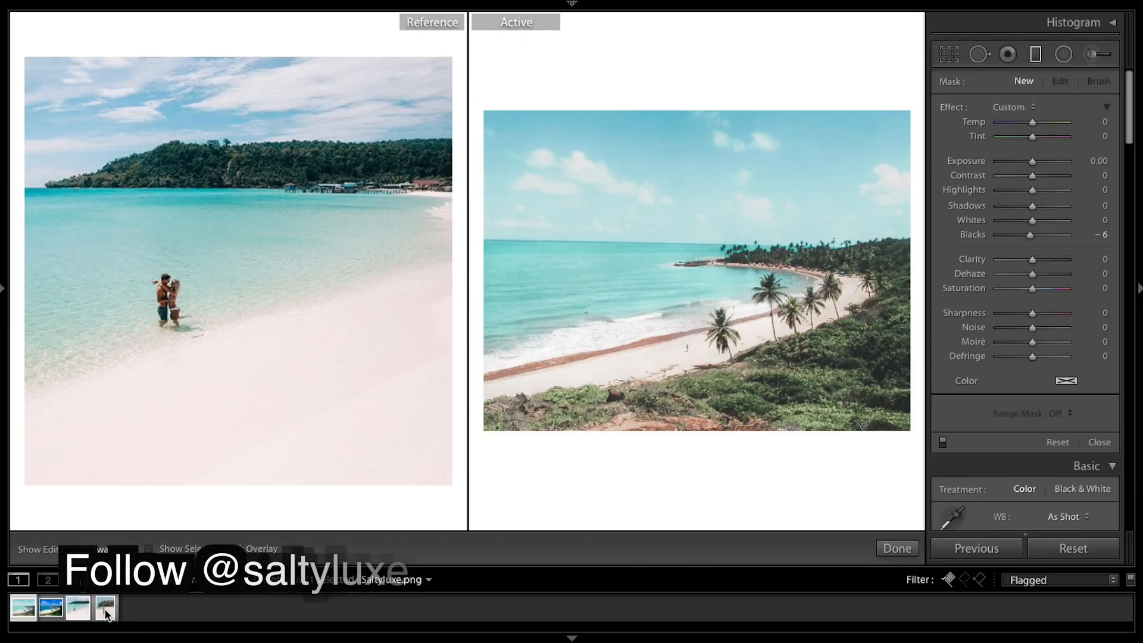
pyautogui.moveTo(108, 611); pyautogui.dragTo(300, 392)
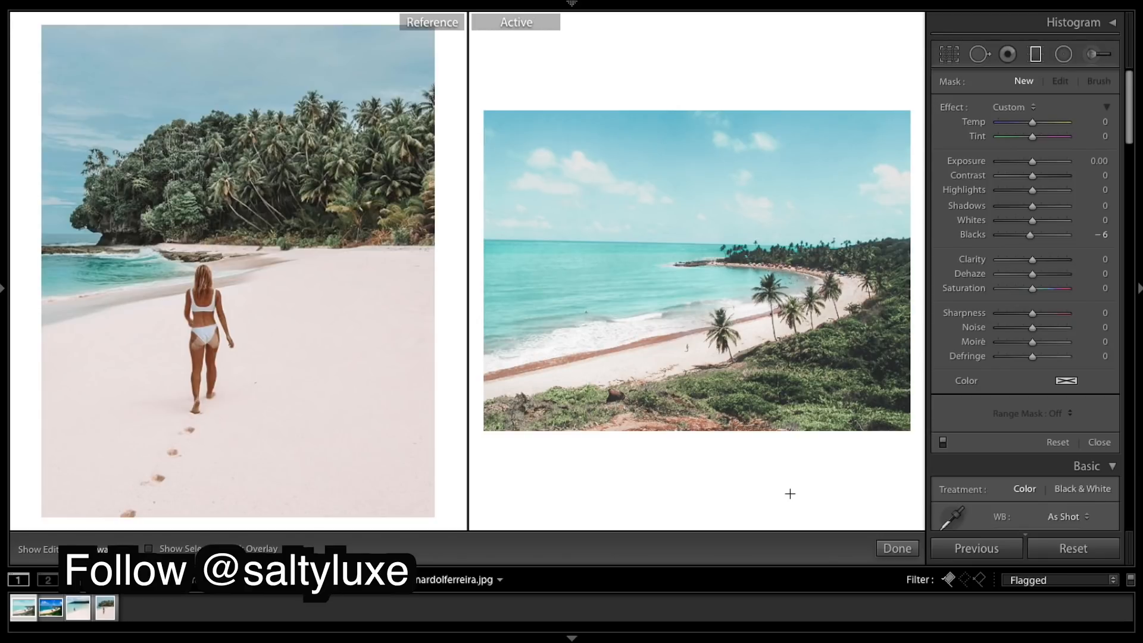
pyautogui.press('\\')
pyautogui.press('\\')
pyautogui.scroll(-10, 1075, 286)
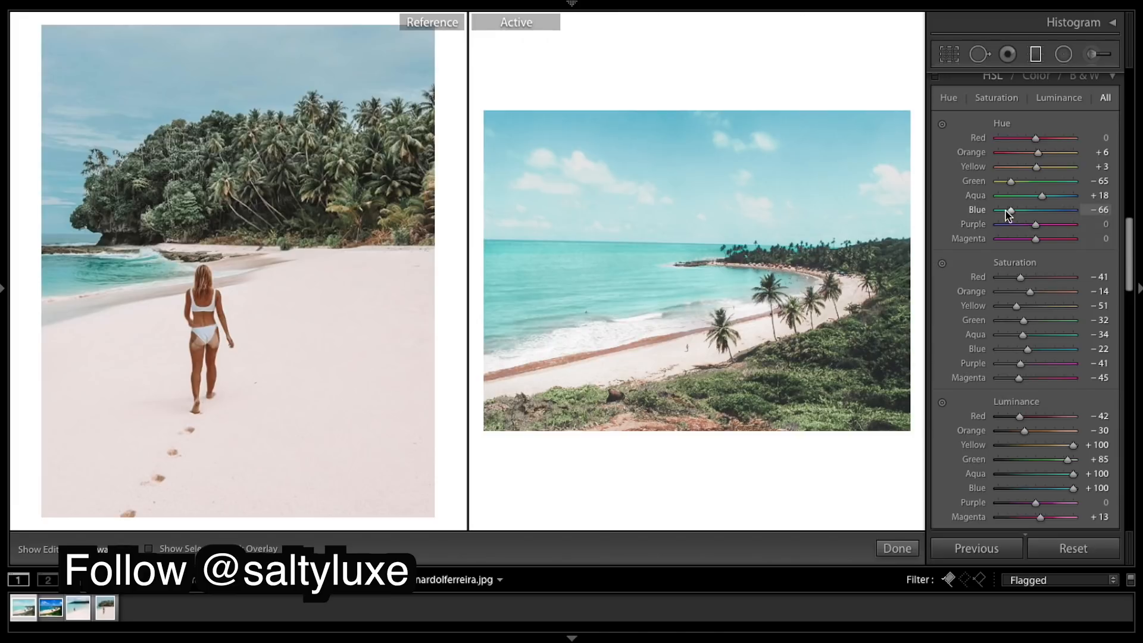
pyautogui.scroll(-1, 1012, 220)
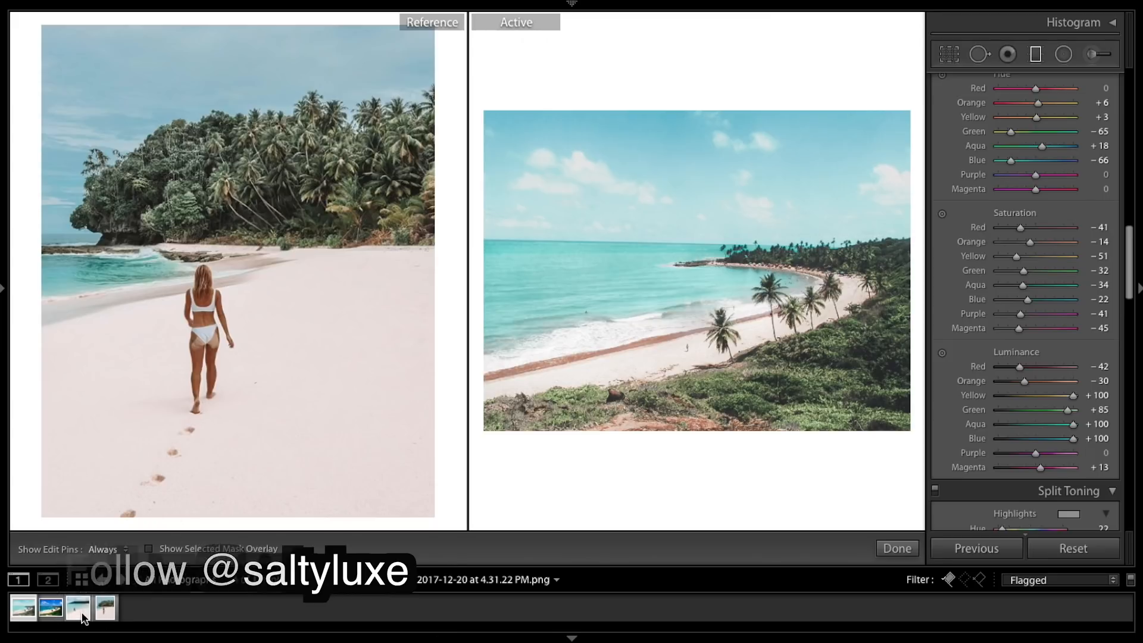
# - With the couple photo as the reference, reduce the sea mask's contrast and set its highlights to 21
pyautogui.moveTo(82, 613); pyautogui.dragTo(318, 340)
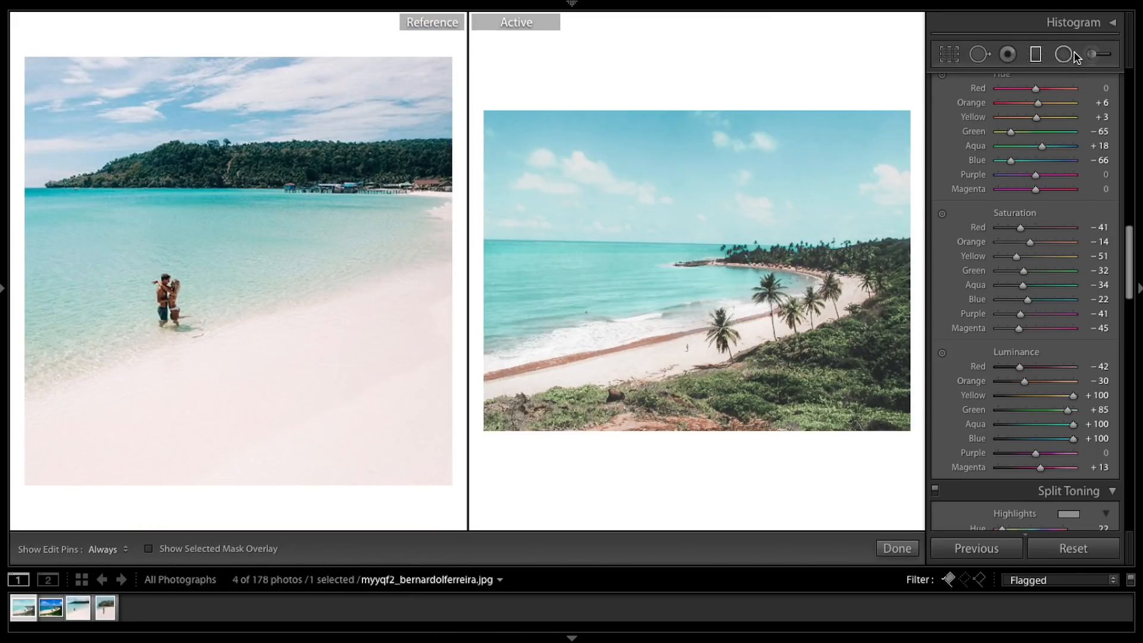
pyautogui.click(1097, 55)
pyautogui.click(518, 357)
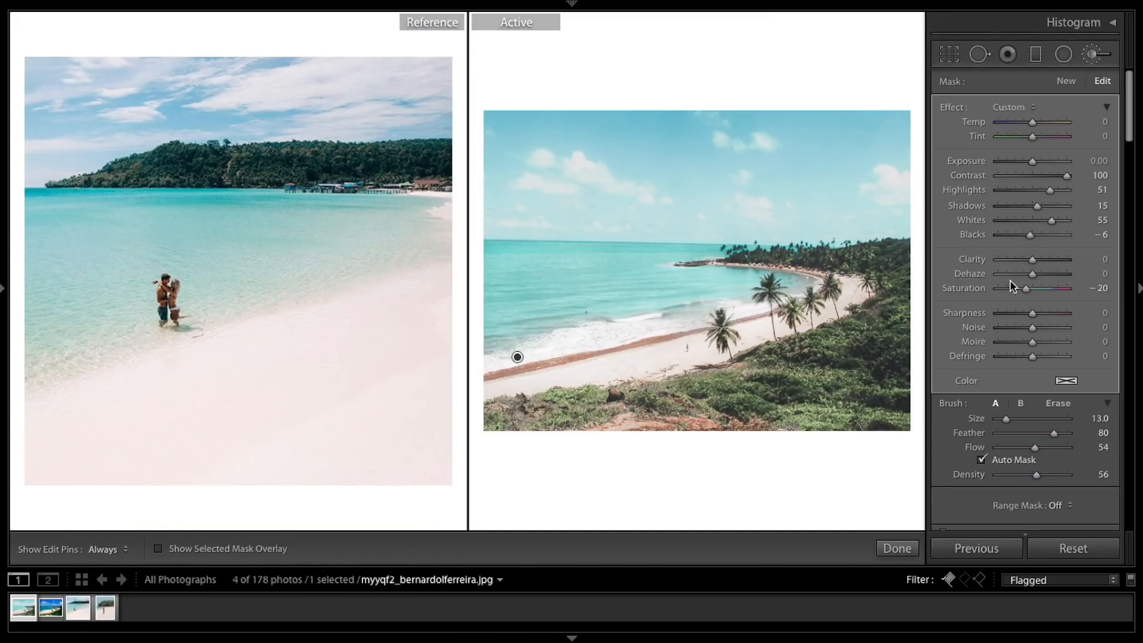
pyautogui.moveTo(1066, 177); pyautogui.dragTo(1040, 194)
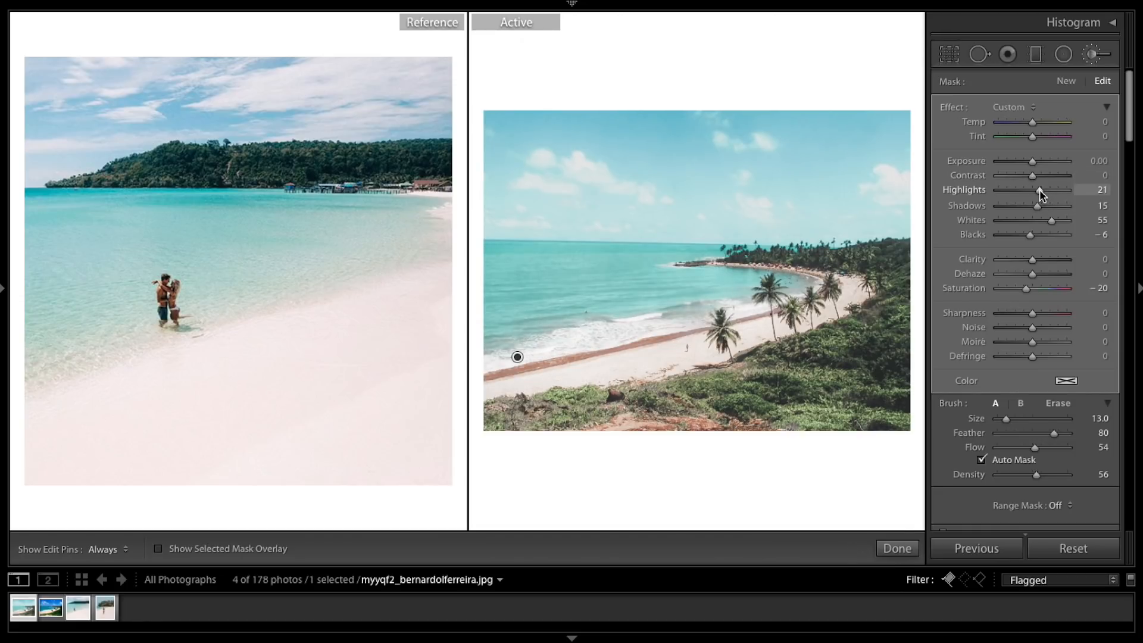
pyautogui.moveTo(1038, 177); pyautogui.dragTo(1045, 177)
pyautogui.click(898, 549)
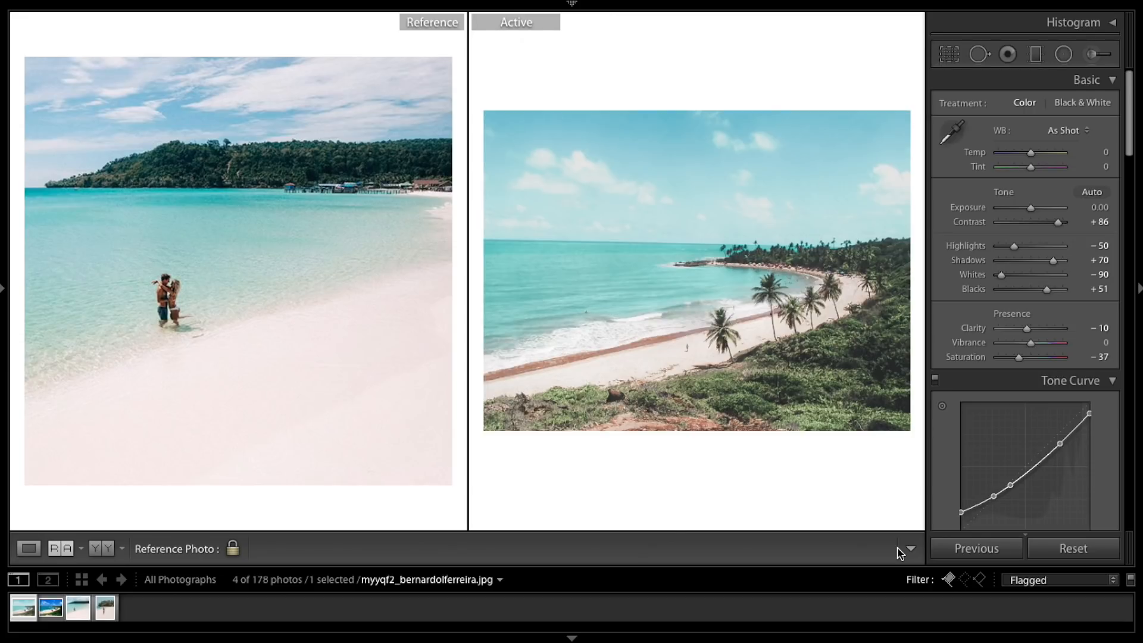
# - Compare the original and edited beach photo against the couple and saltyluxe references, and inspect its tone curve, HSL settings and details
pyautogui.press('\\')
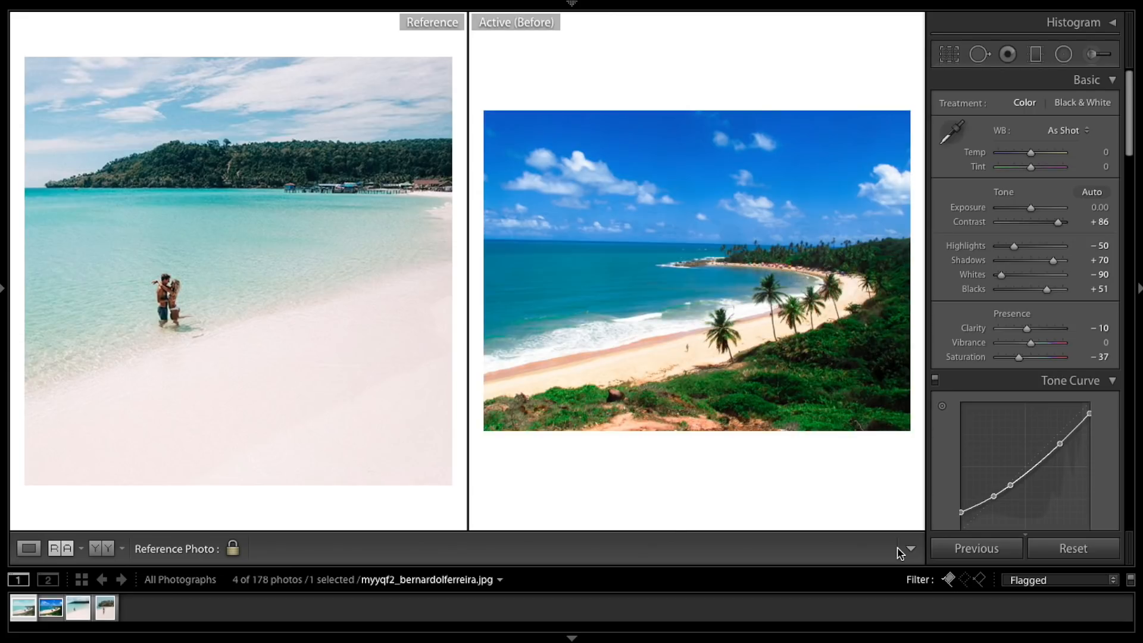
pyautogui.press('\\')
pyautogui.moveTo(104, 613); pyautogui.dragTo(248, 428)
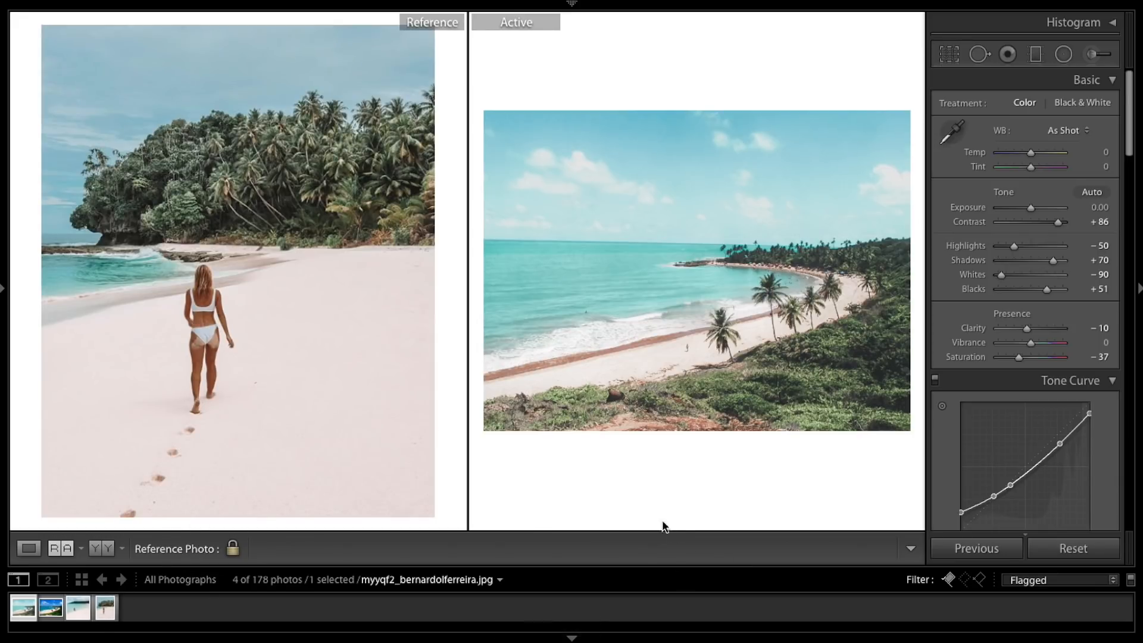
pyautogui.press('\\')
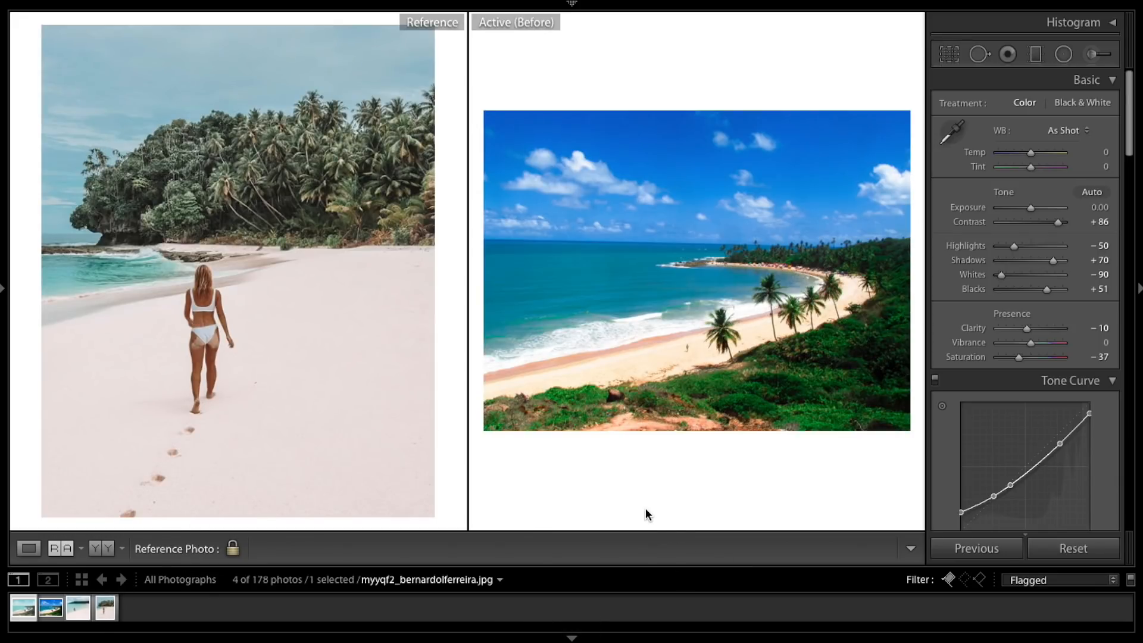
pyautogui.press('\\')
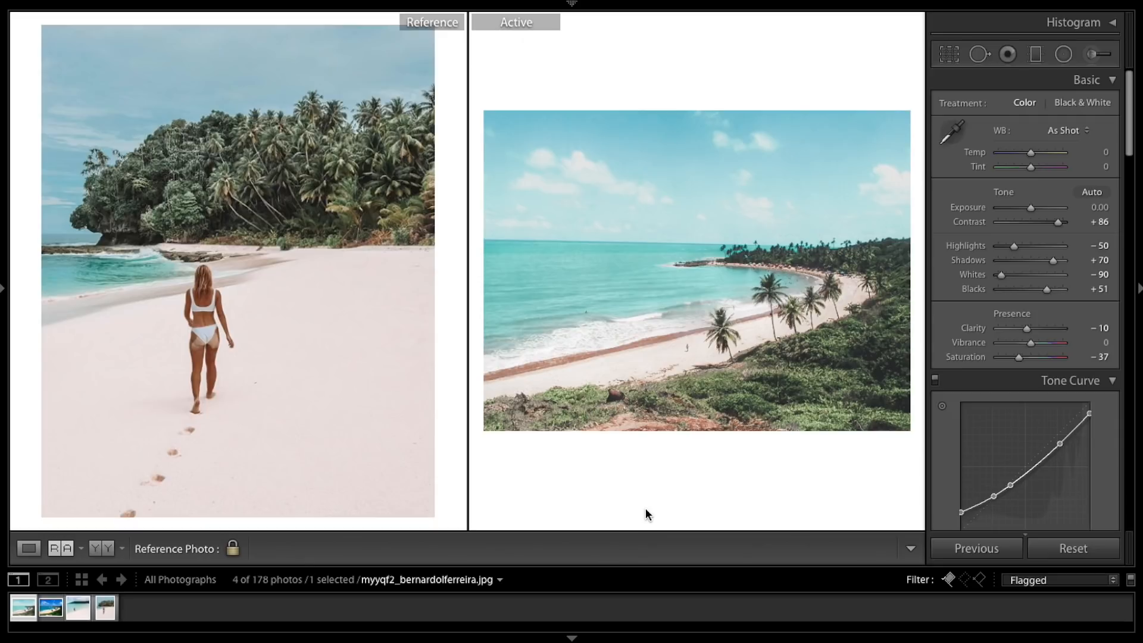
pyautogui.scroll(-10, 1033, 383)
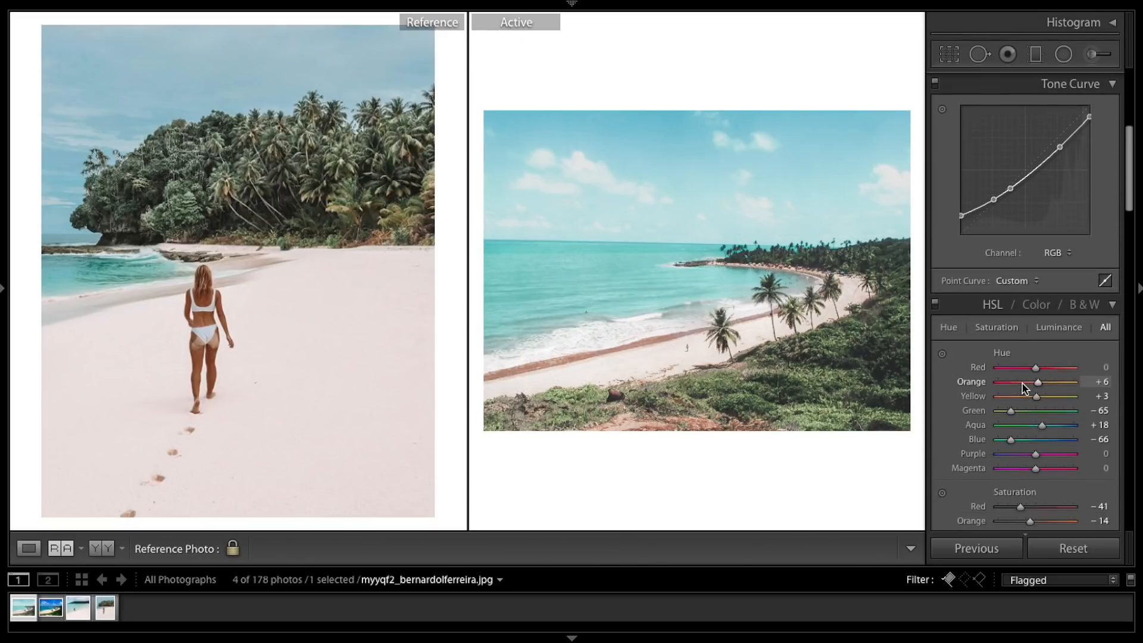
pyautogui.scroll(-10, 1024, 388)
pyautogui.scroll(9, 1024, 389)
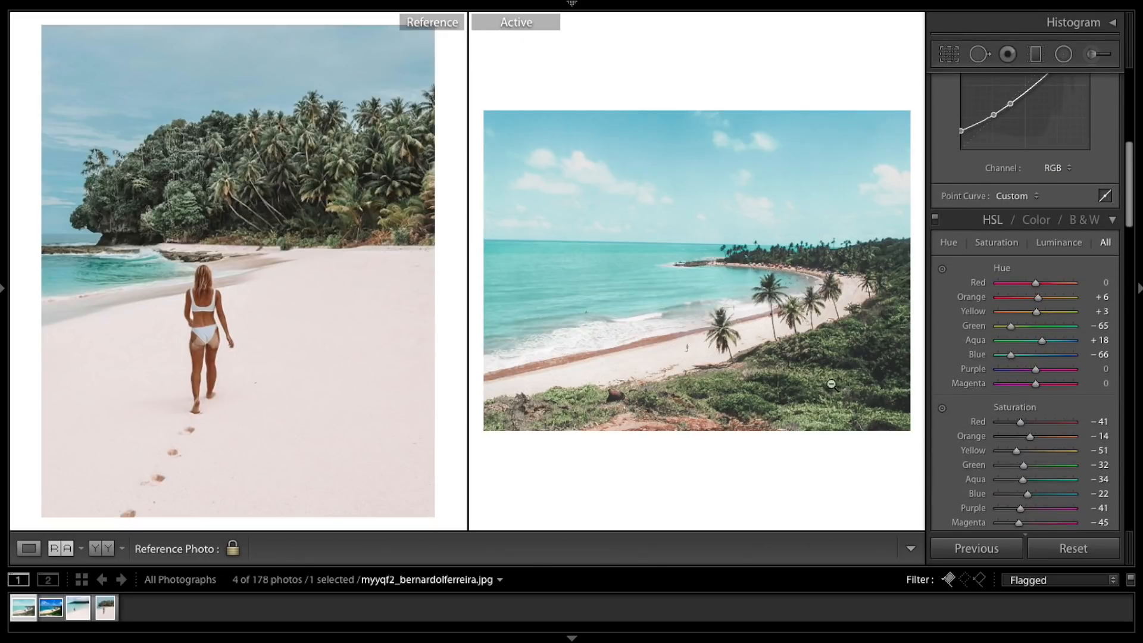
pyautogui.click(715, 348)
pyautogui.click(714, 349)
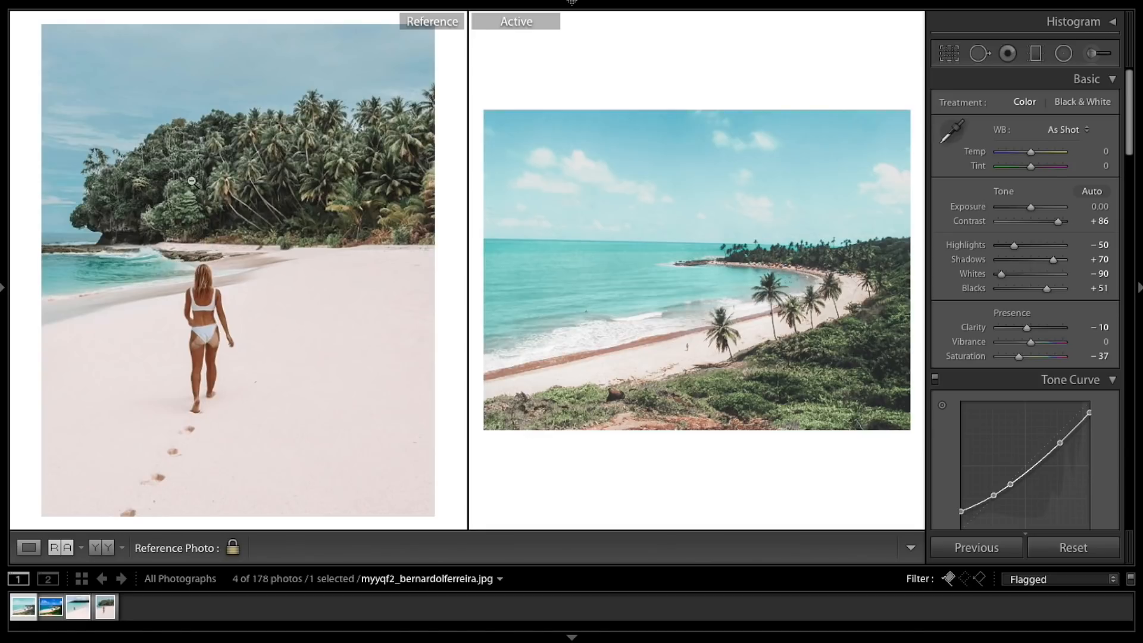
# - Slightly lower the black point and the adjacent shadow point of the active photo's RGB tone curve to reduce the fade
pyautogui.scroll(-2, 1039, 447)
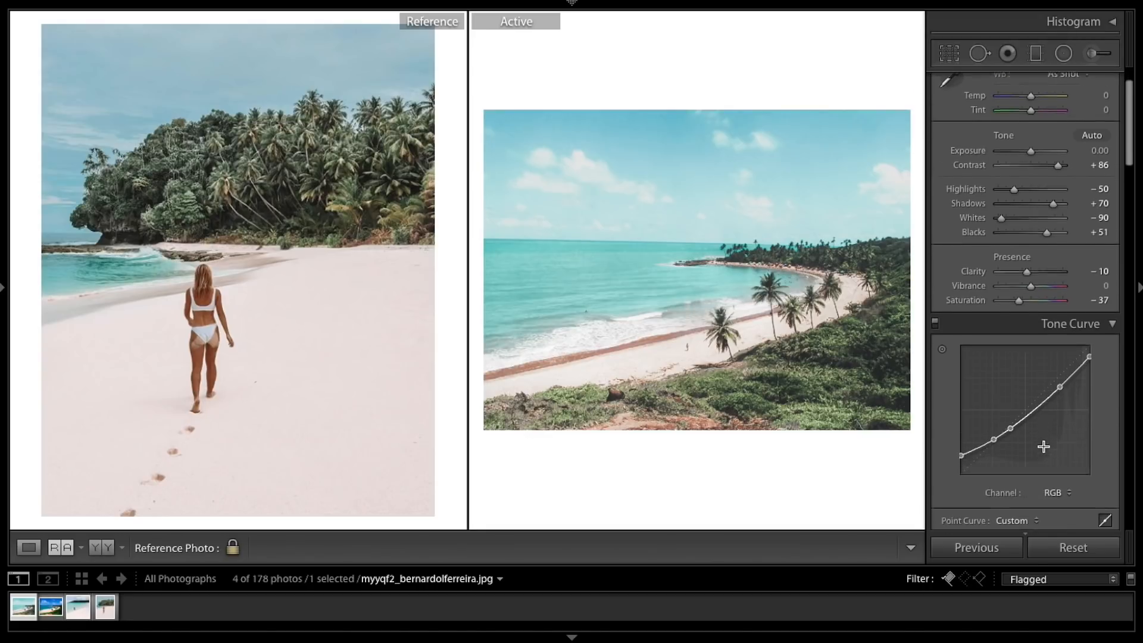
pyautogui.moveTo(992, 403); pyautogui.dragTo(956, 421)
pyautogui.rightClick(960, 414)
pyautogui.click(969, 426)
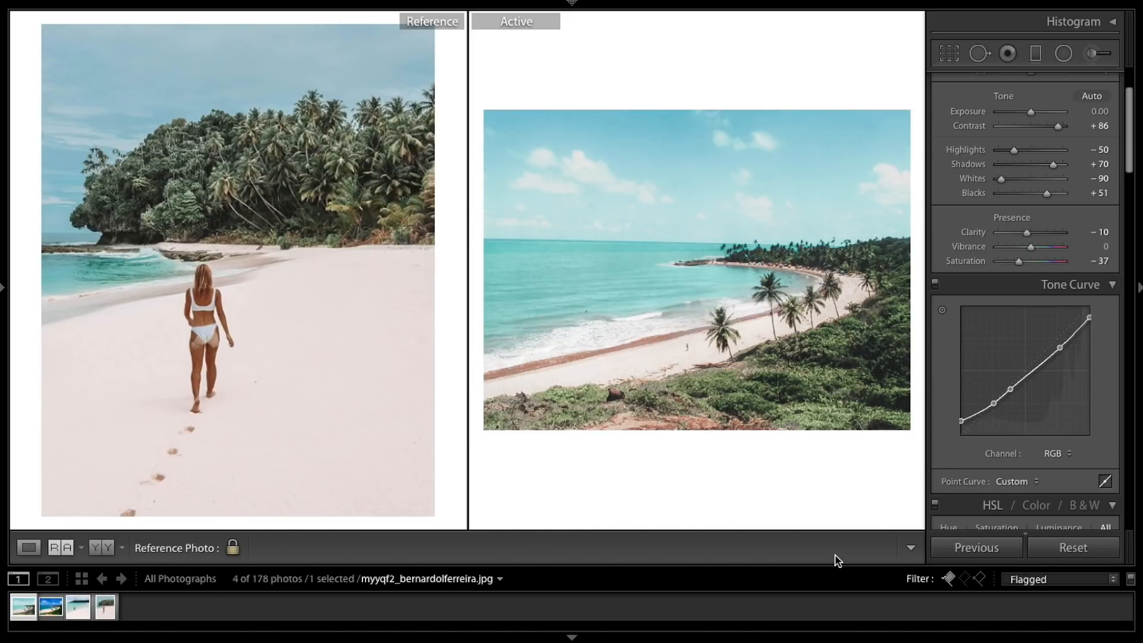
# - Save the current develop settings as a preset named Beach in the User Presets folder, and hide the presets list again
pyautogui.click(4, 301)
pyautogui.click(203, 234)
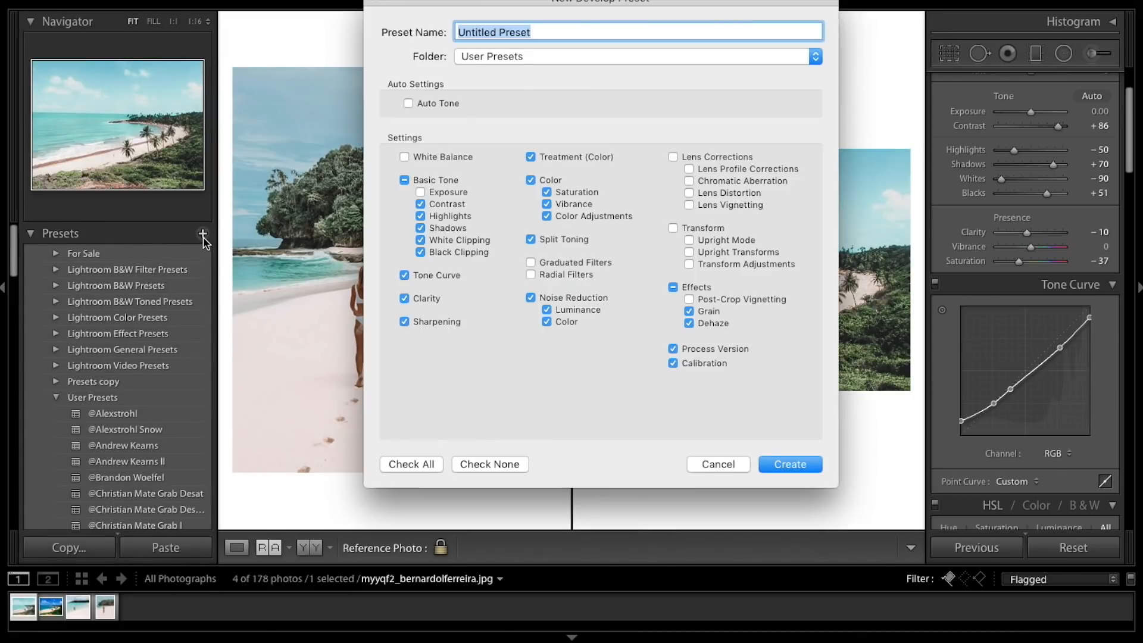
pyautogui.press('BackSpace')
pyautogui.write('Bea')
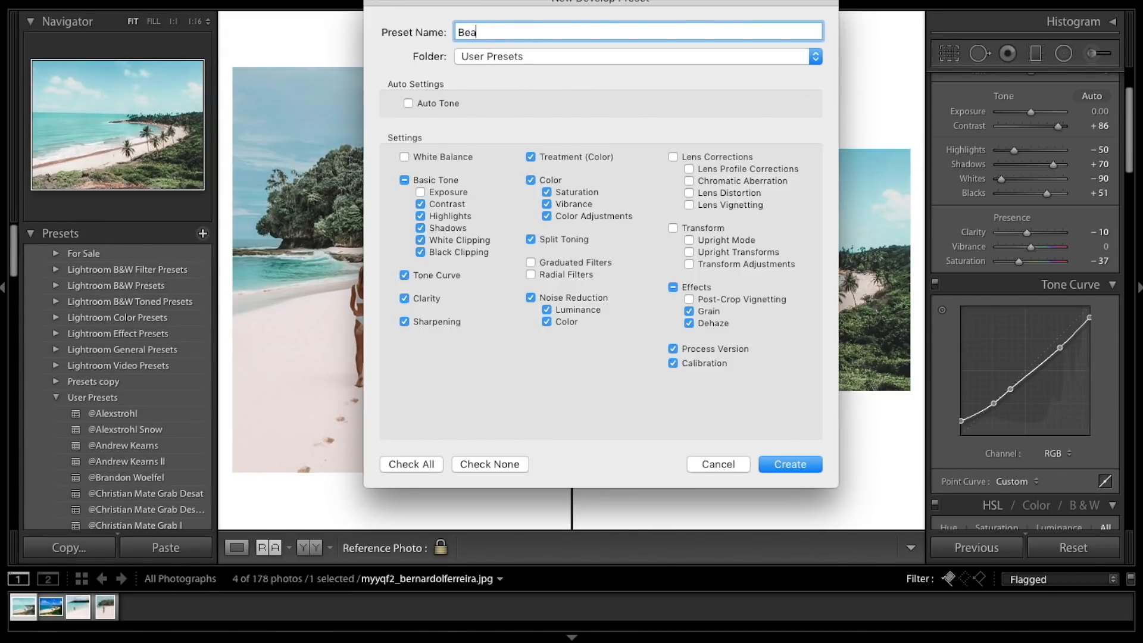
pyautogui.write('ch')
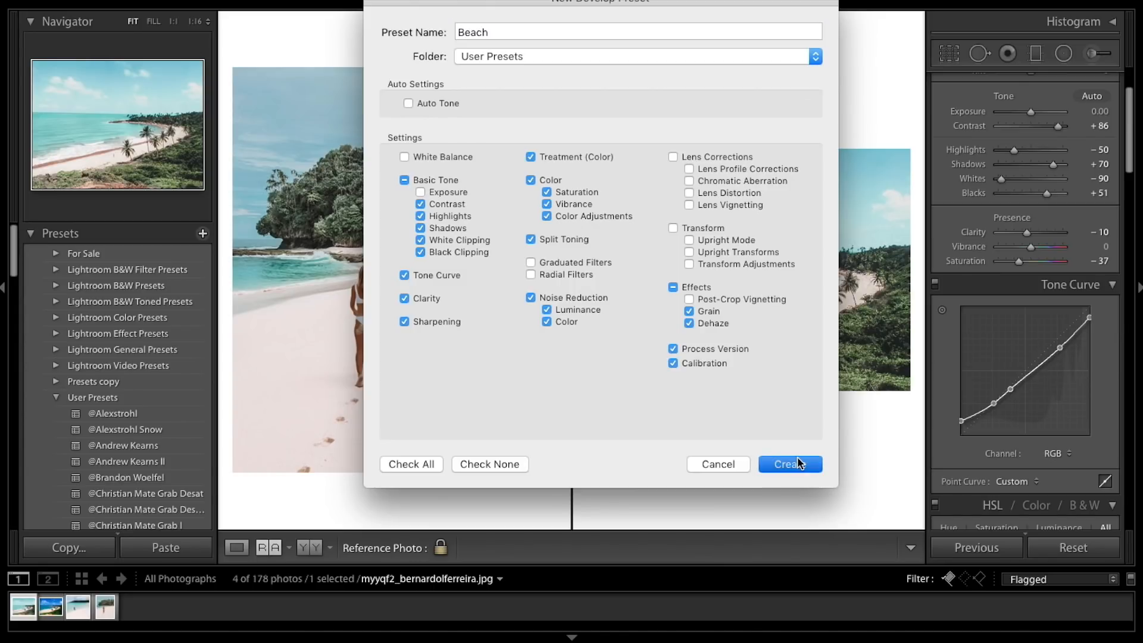
pyautogui.click(798, 459)
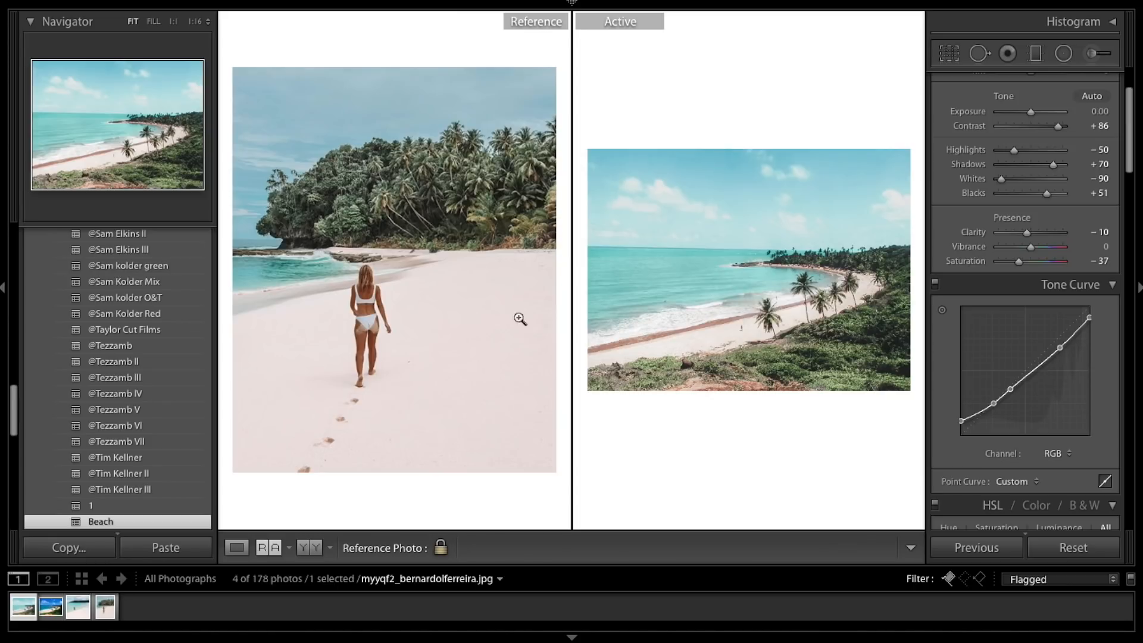
pyautogui.click(16, 280)
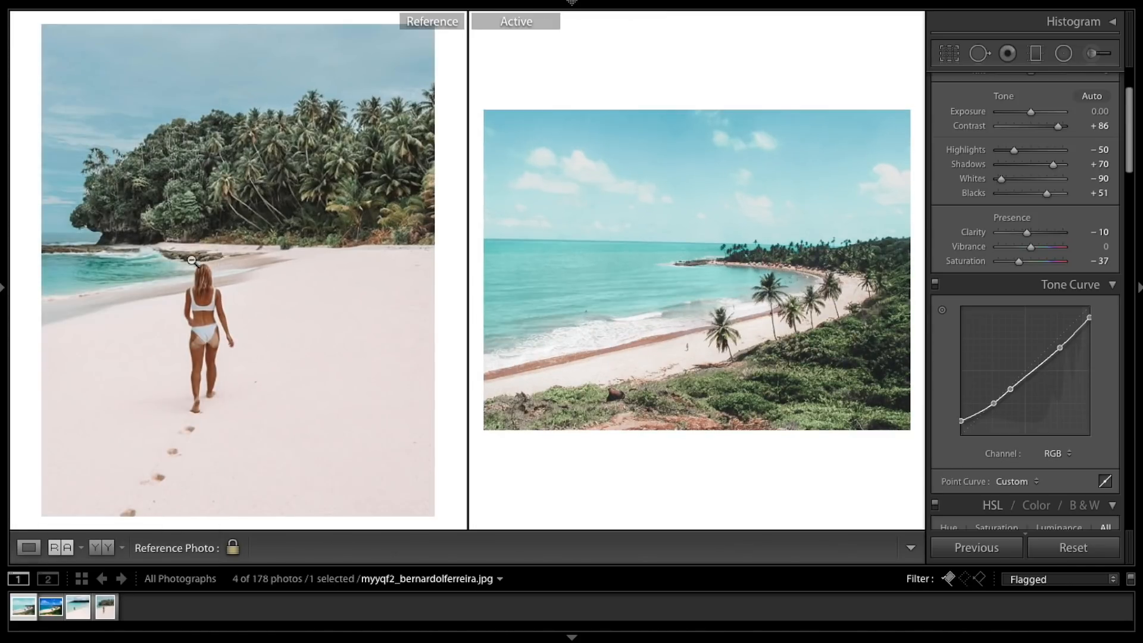